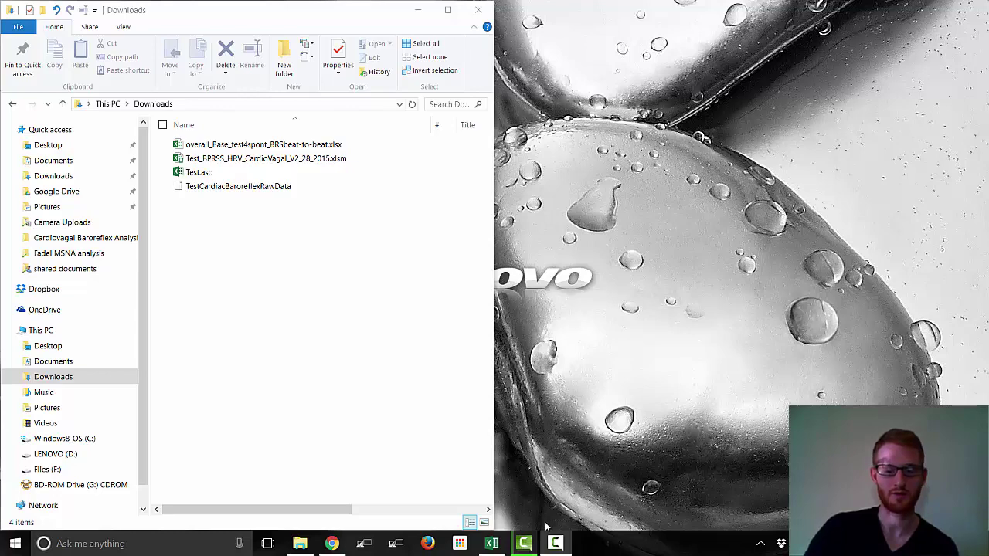
Review the AccessData, RRintSBP and Labviewdata sheets, checking the C2 filename formula and row 2 results
click(497, 545)
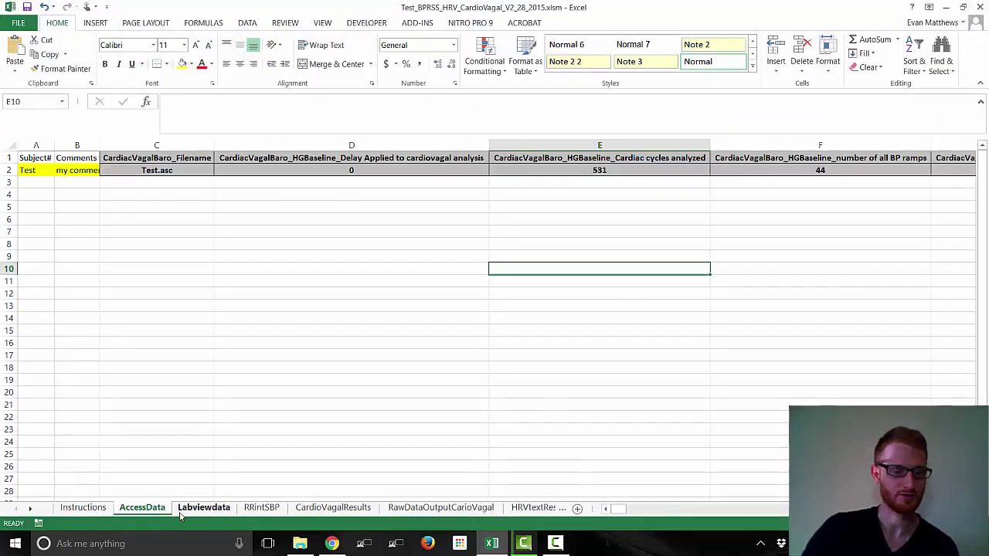
click(261, 508)
click(213, 510)
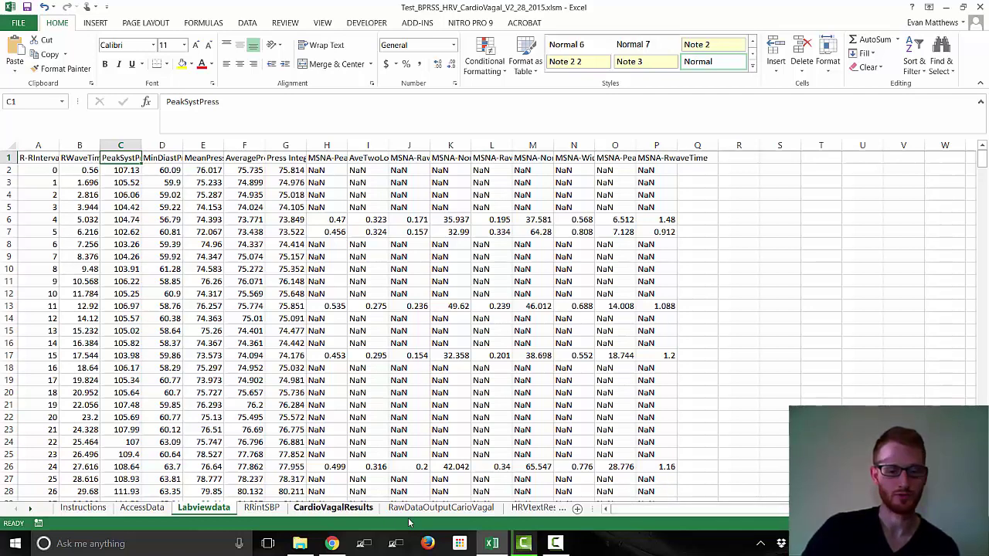
click(142, 508)
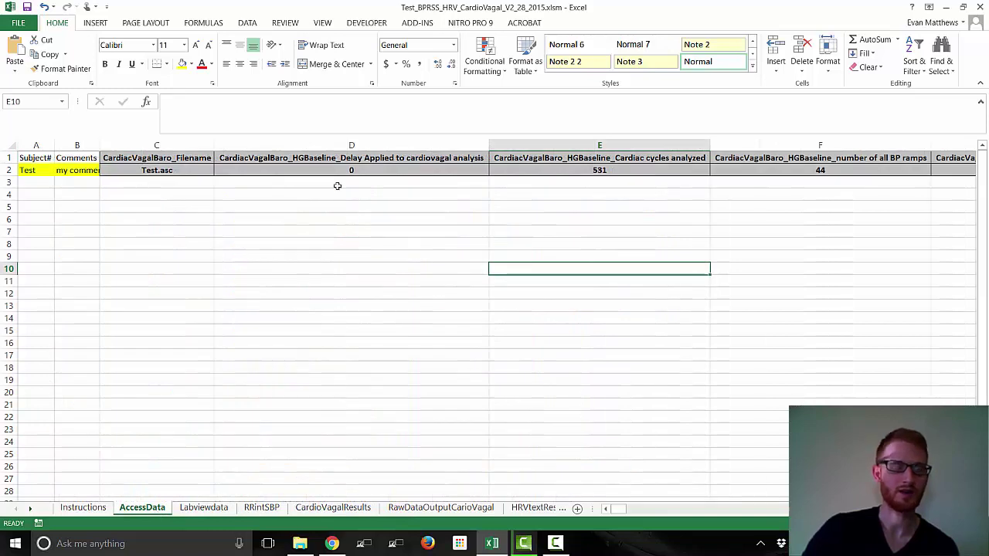
click(194, 171)
drag(194, 172, 190, 275)
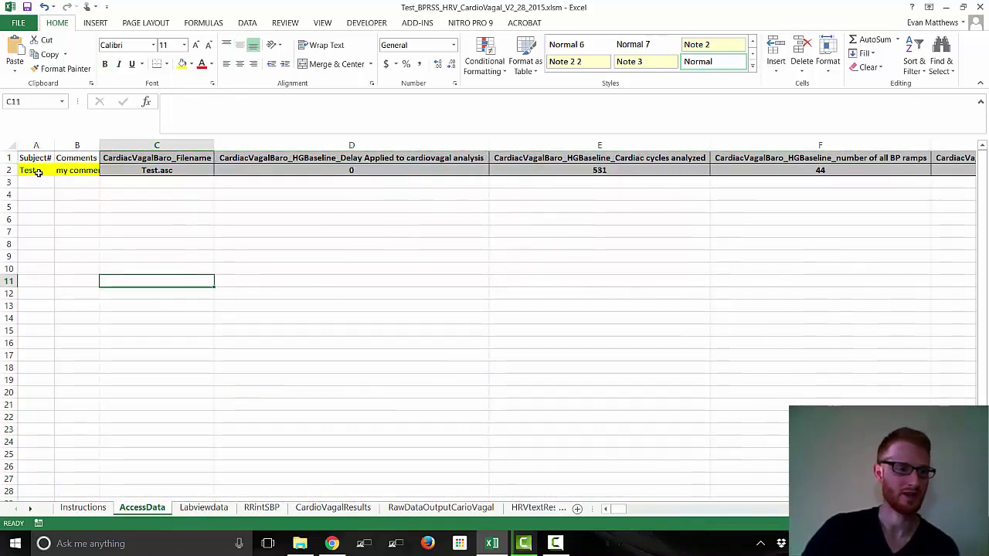
click(10, 170)
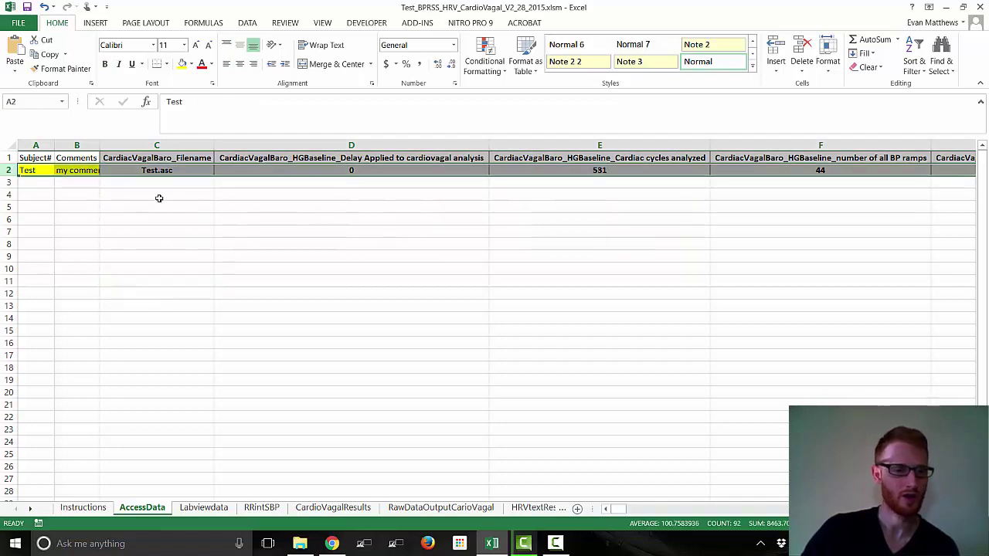
click(31, 180)
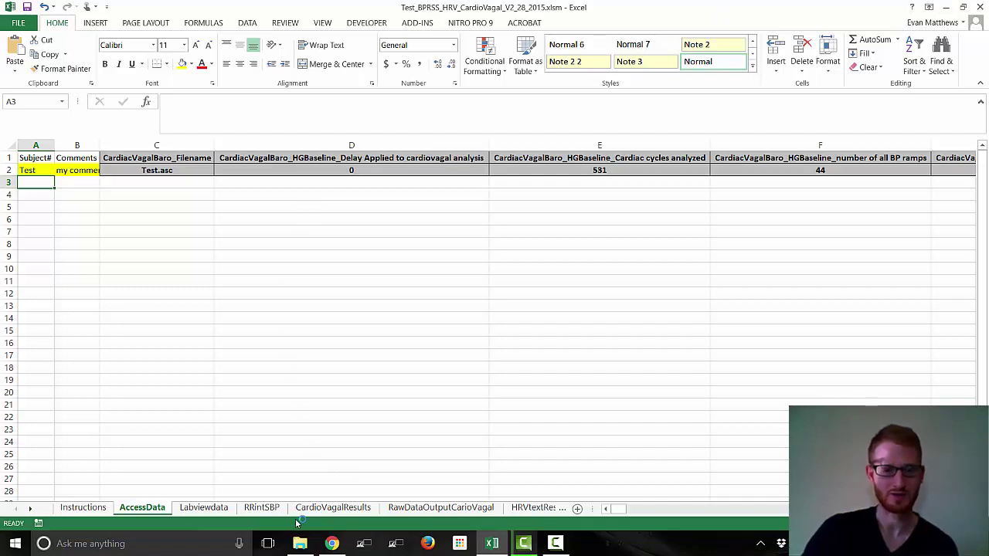
Show the Labviewdata sheet with the workbook window snapped to the right half beside Downloads
click(206, 513)
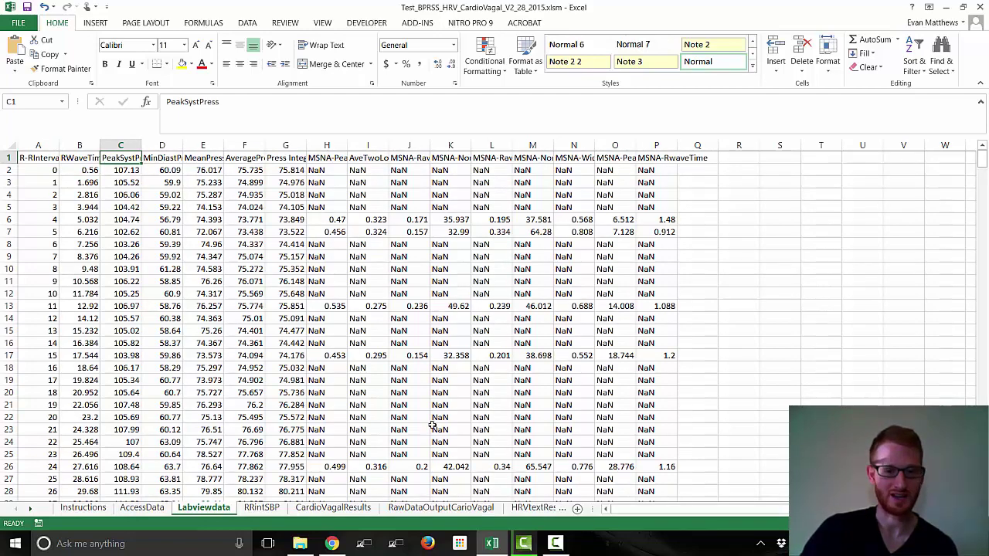
double_click(465, 17)
drag(742, 17, 988, 85)
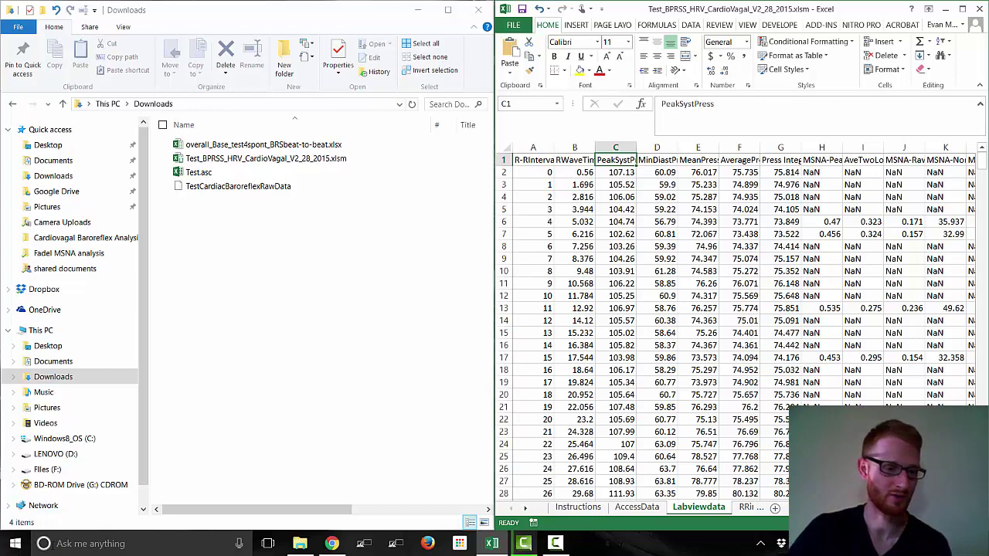
click(90, 544)
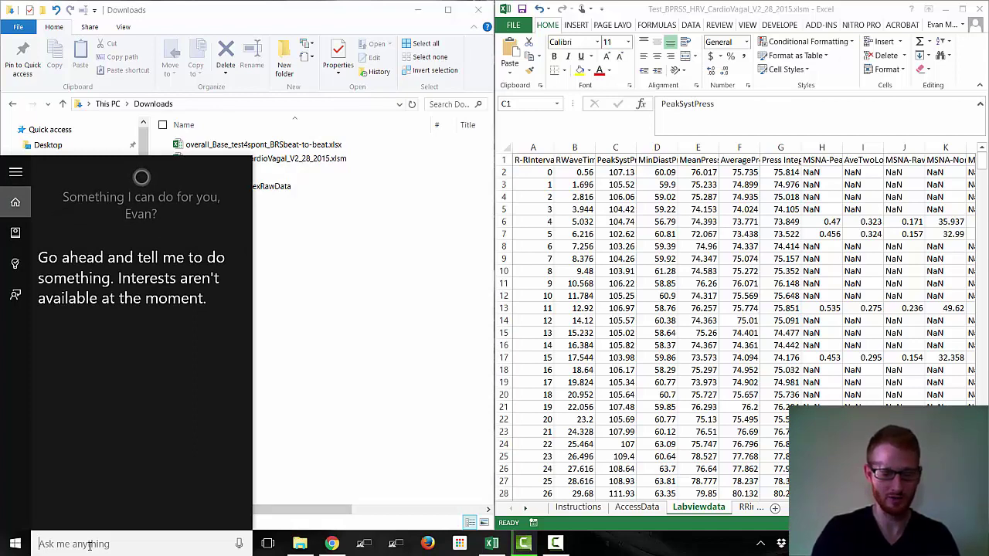
text(kubio)
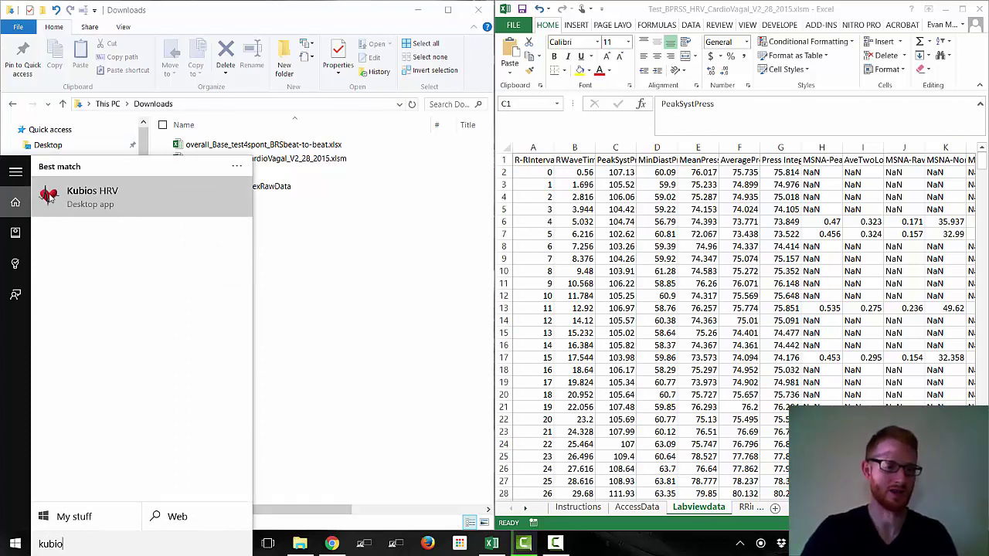
click(130, 202)
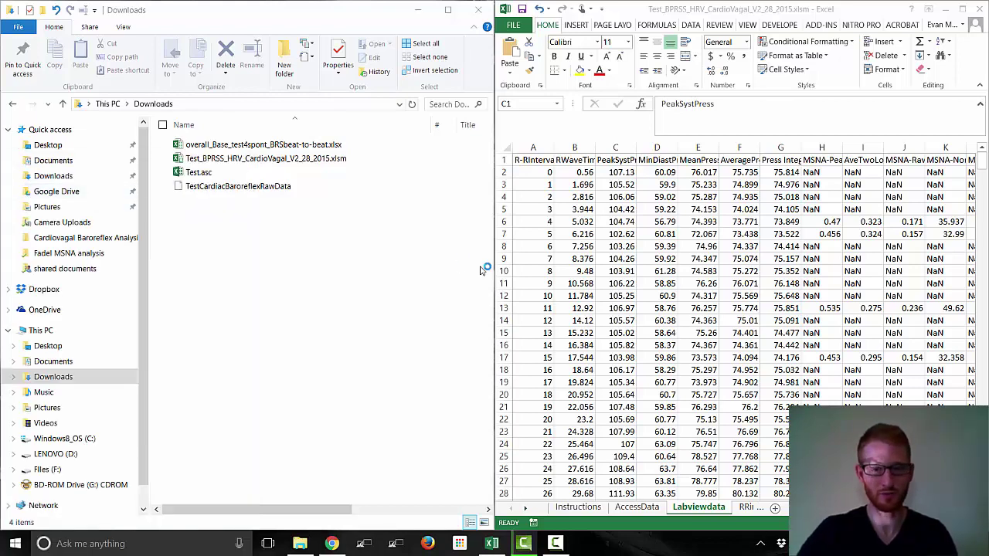
Bring up the Heart Rate Variability analysis steps from A39 on the Instructions sheet
click(595, 507)
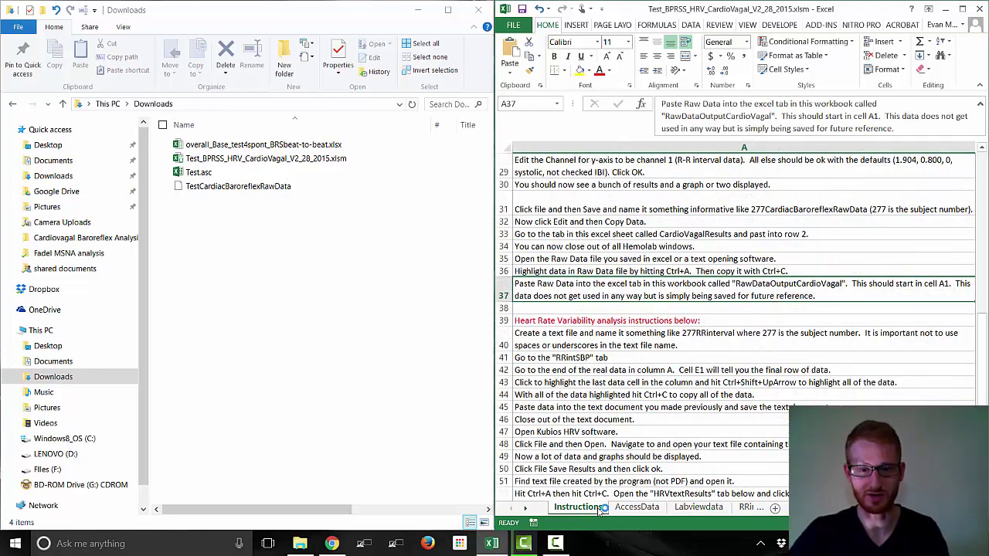
click(705, 323)
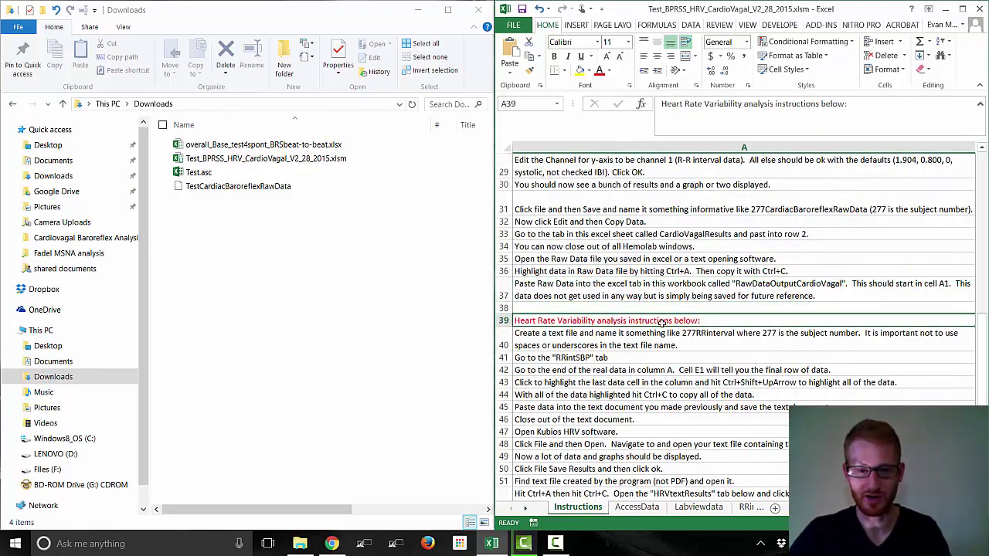
scroll(741, 328, down, 3)
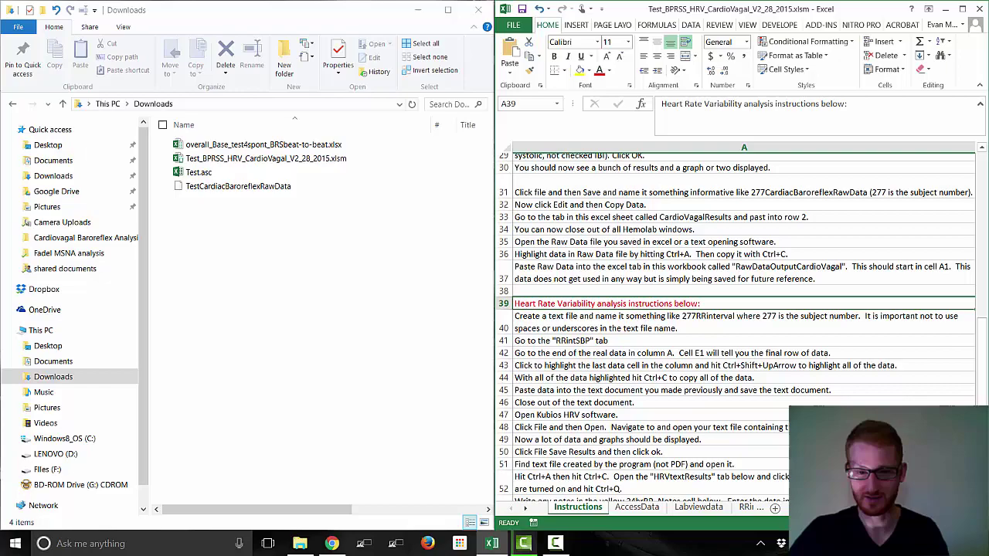
scroll(741, 327, down, 1)
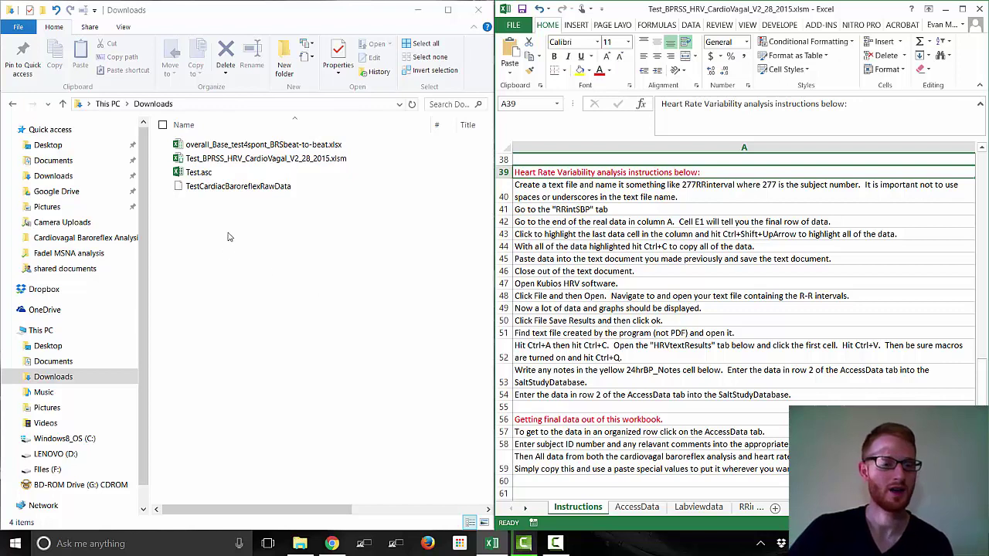
Select overall_Base_test4spont_BRSbeat-to-beat.xlsx in the Downloads folder, then clear the file selection
click(217, 267)
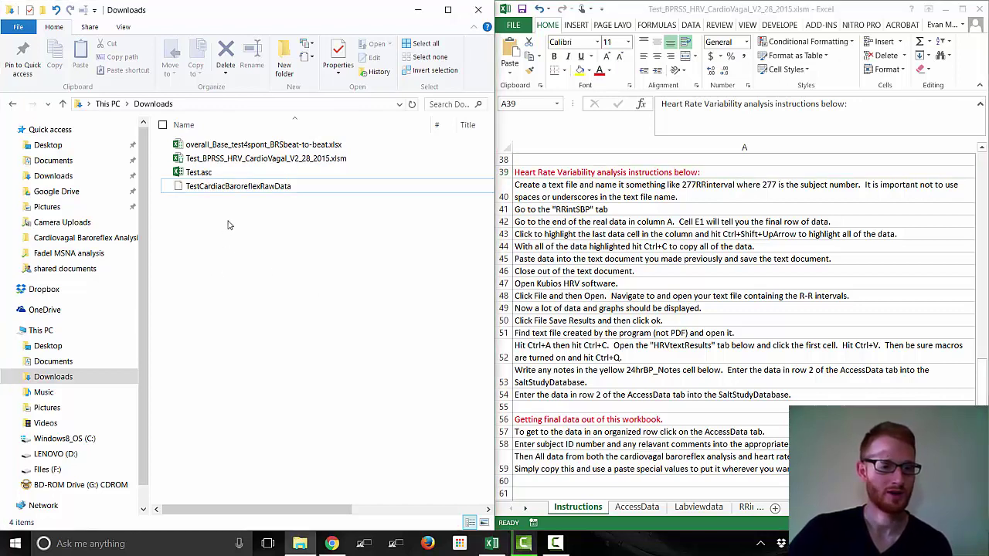
drag(252, 210, 188, 168)
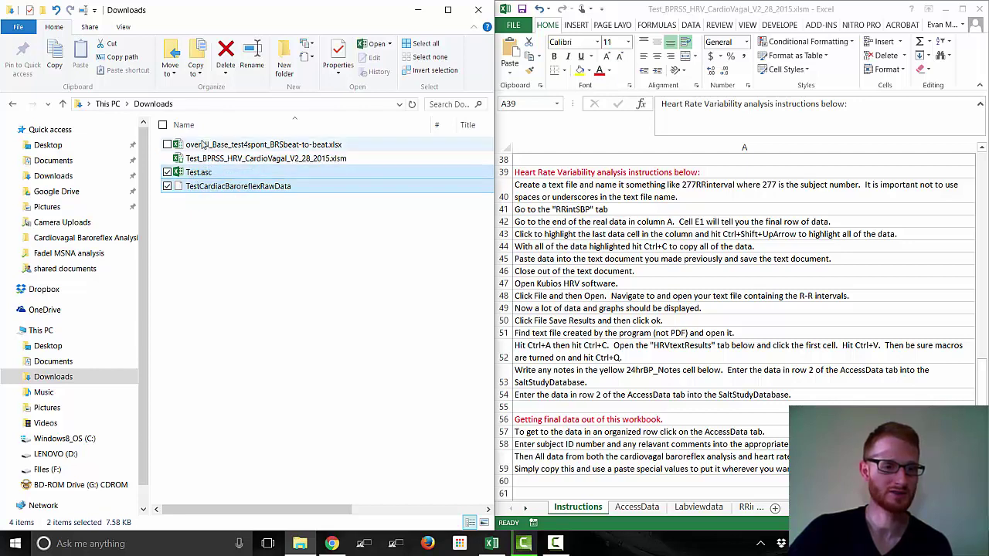
click(220, 147)
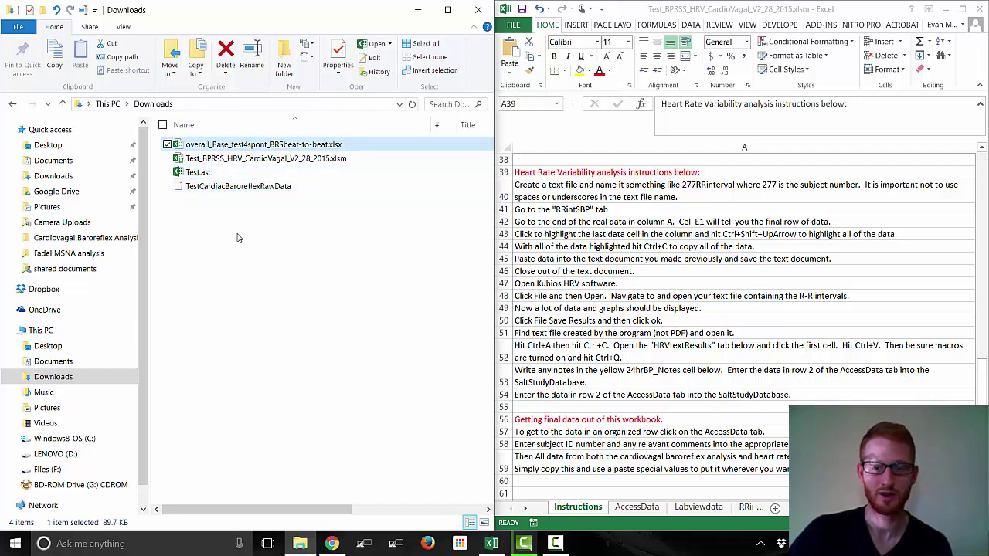
click(210, 243)
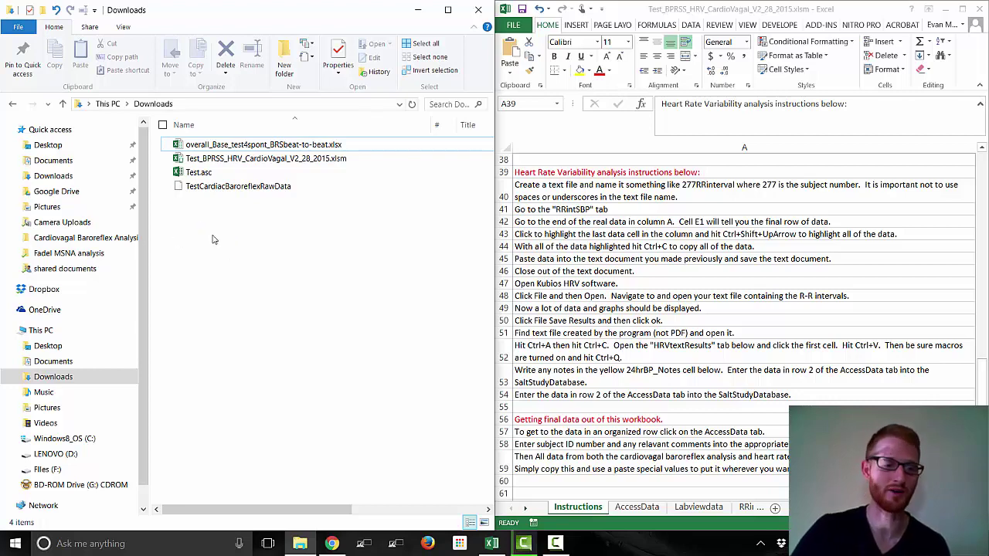
Create a new text document in Downloads named TestHRVraw.txt and select it
right_click(215, 239)
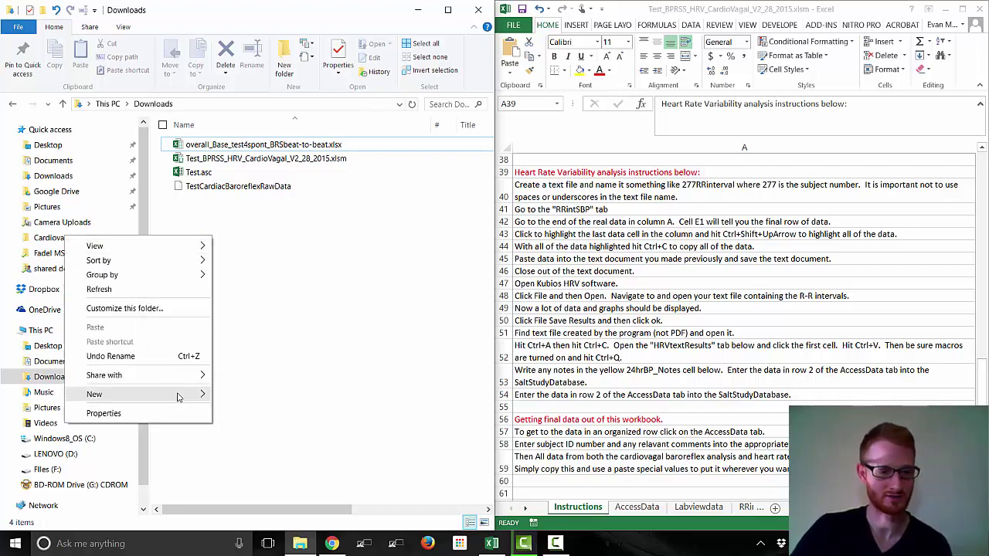
mouse_move(183, 396)
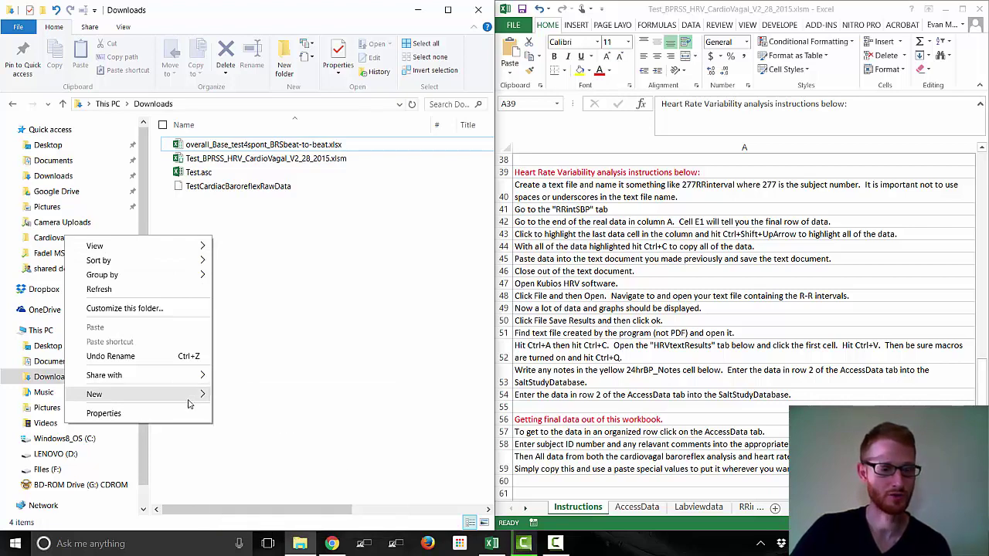
click(240, 263)
right_click(248, 235)
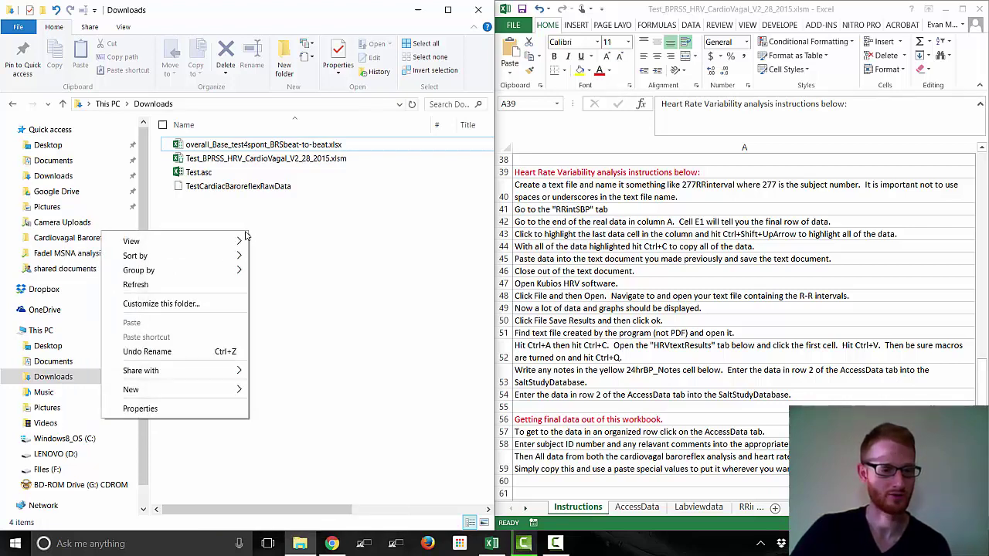
mouse_move(189, 391)
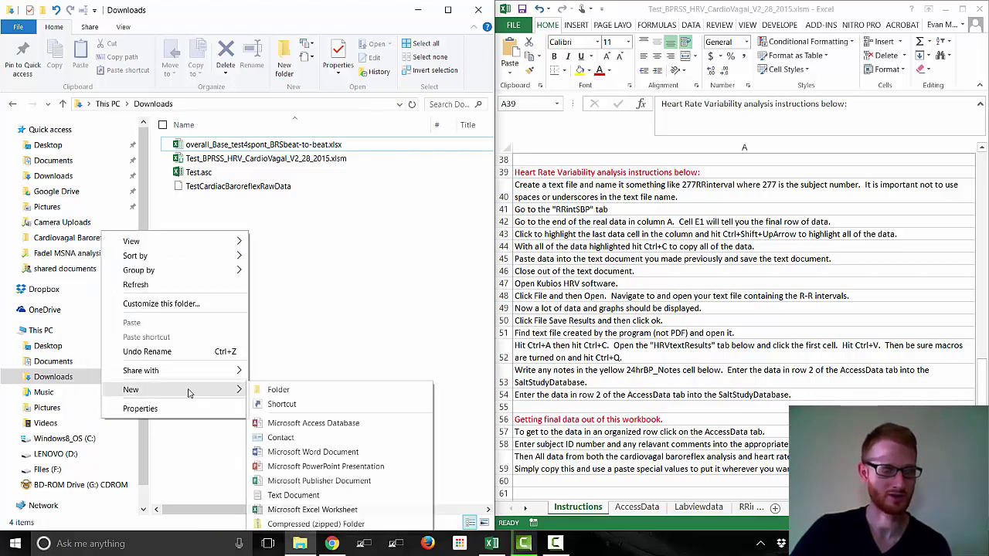
click(293, 495)
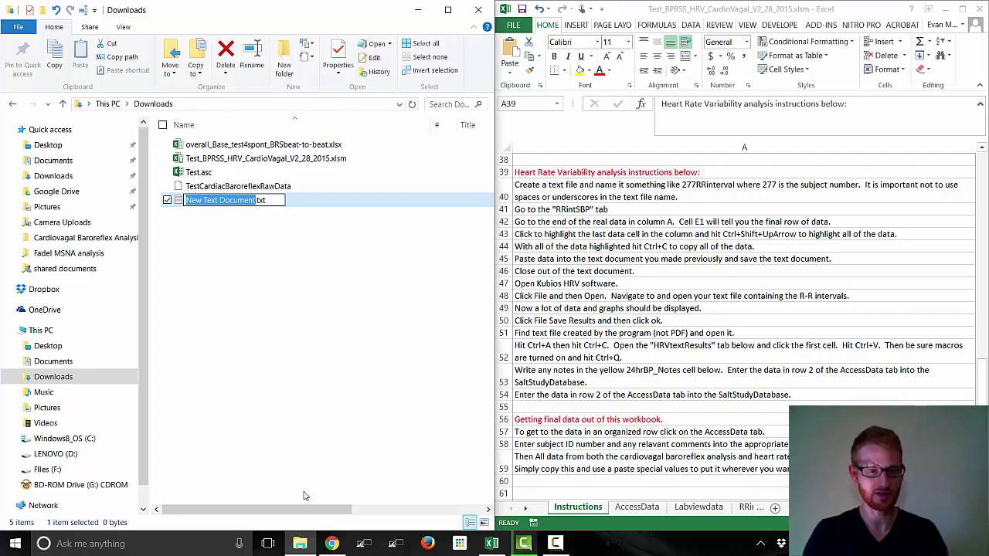
text(Test)
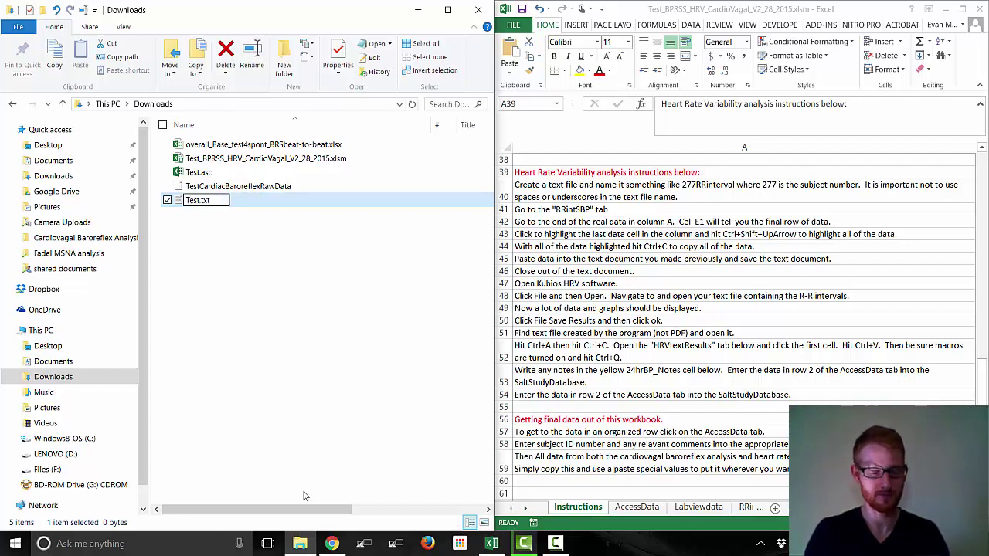
text(HRV)
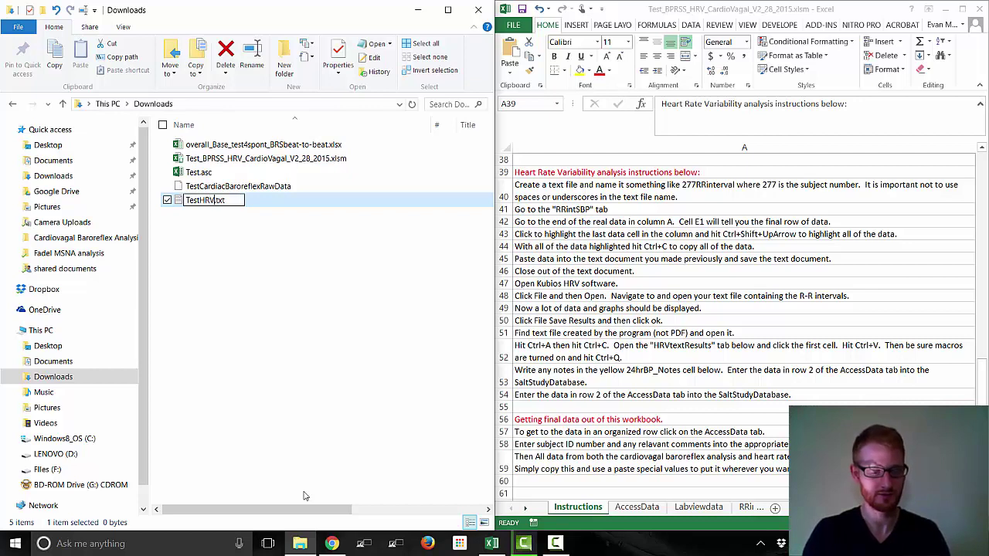
text(inte)
key(BackSpace)
key(BackSpace)
key(BackSpace)
key(BackSpace)
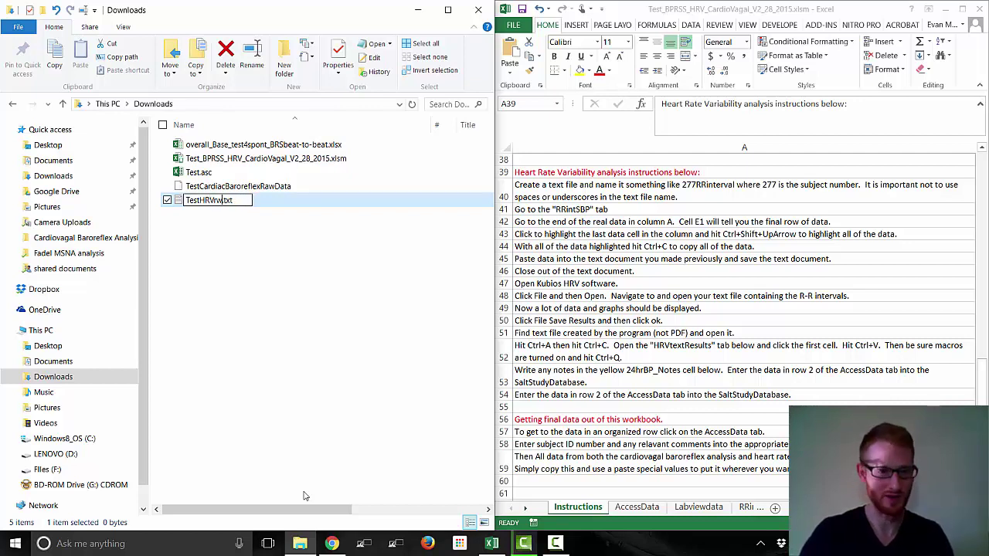
text(raw)
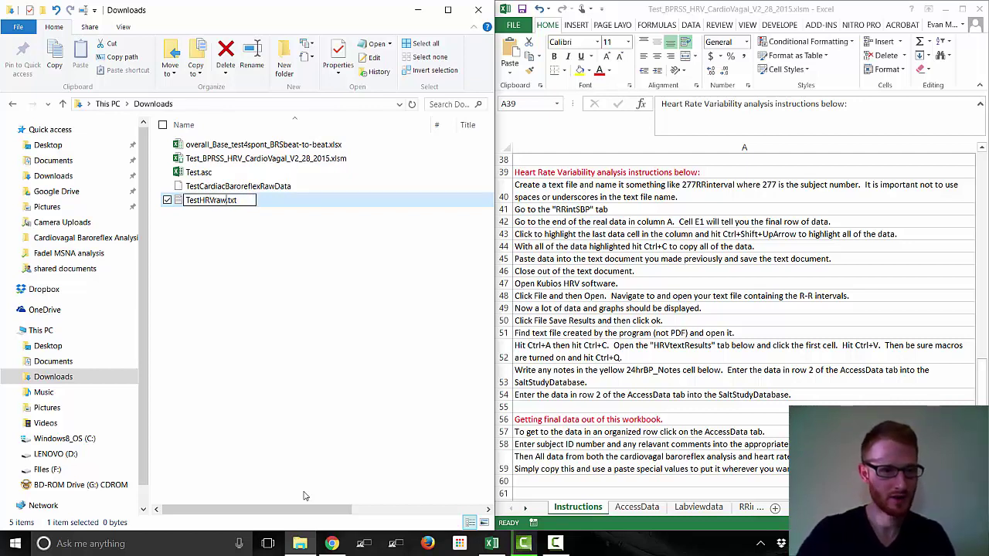
click(288, 282)
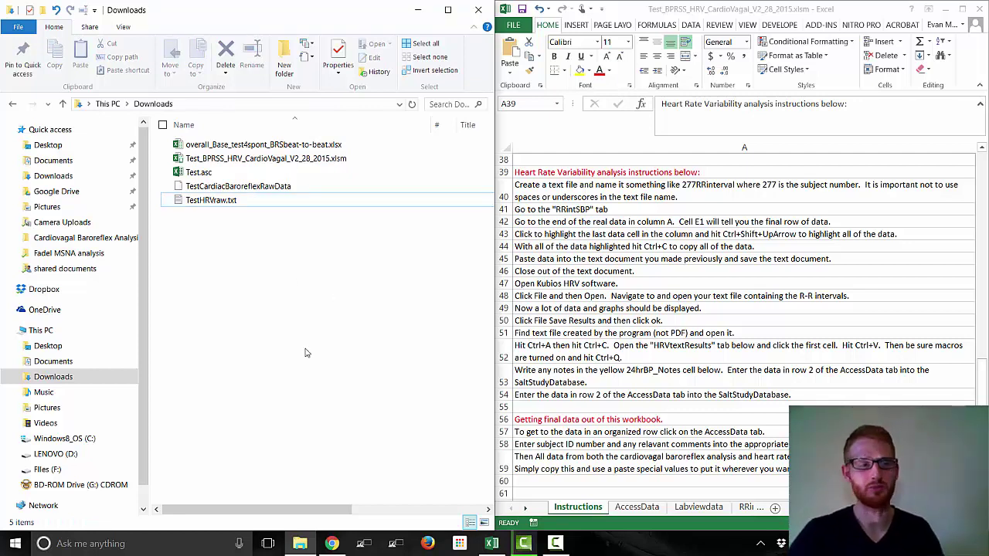
click(214, 202)
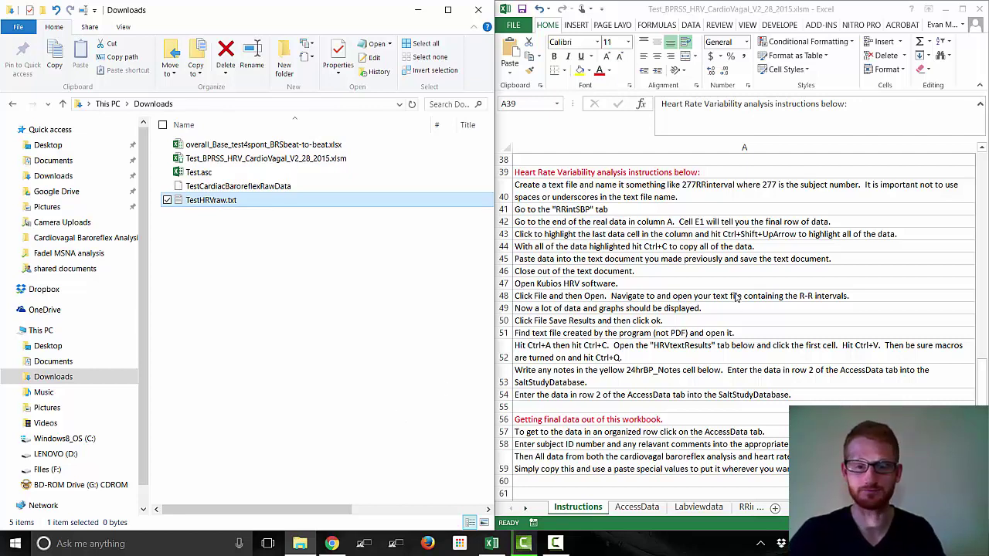
Open TestHRVraw.txt in Notepad on the left half, then minimize Kubios HRV to reveal Excel's instructions
double_click(224, 203)
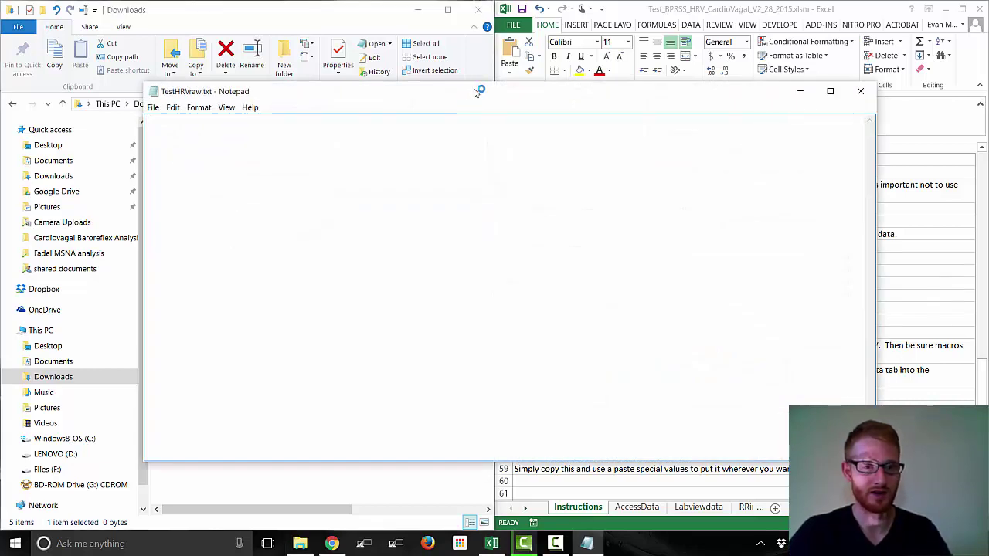
key(super+Left)
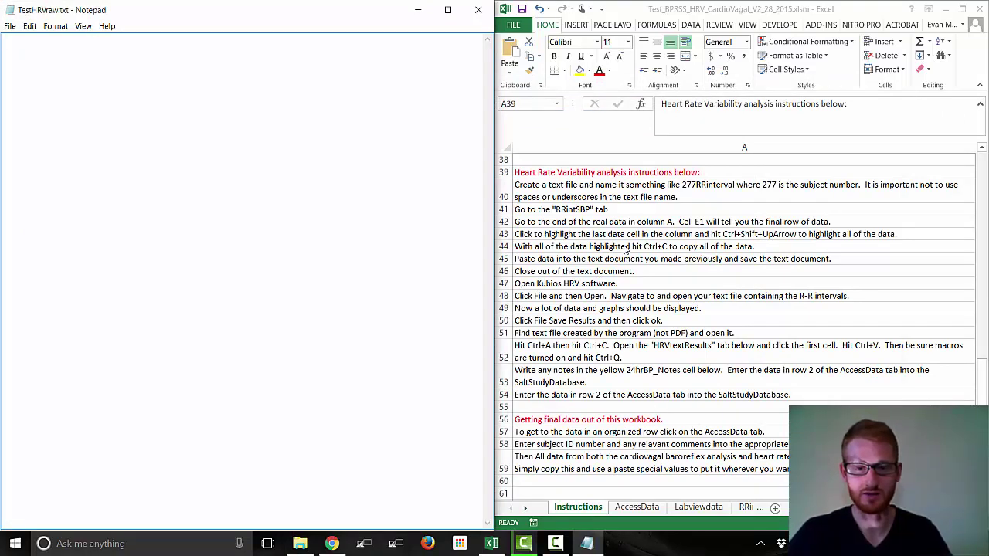
key(alt+Tab)
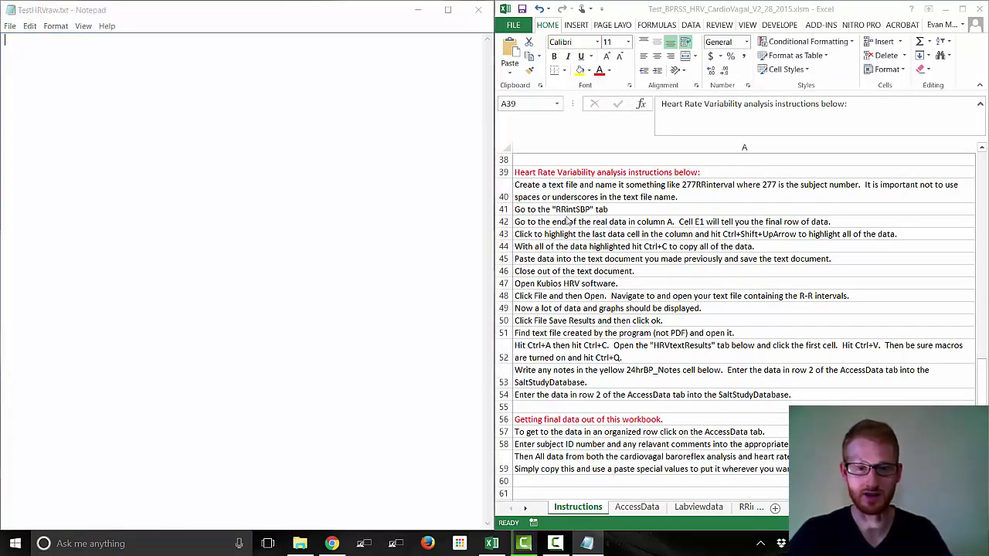
click(543, 209)
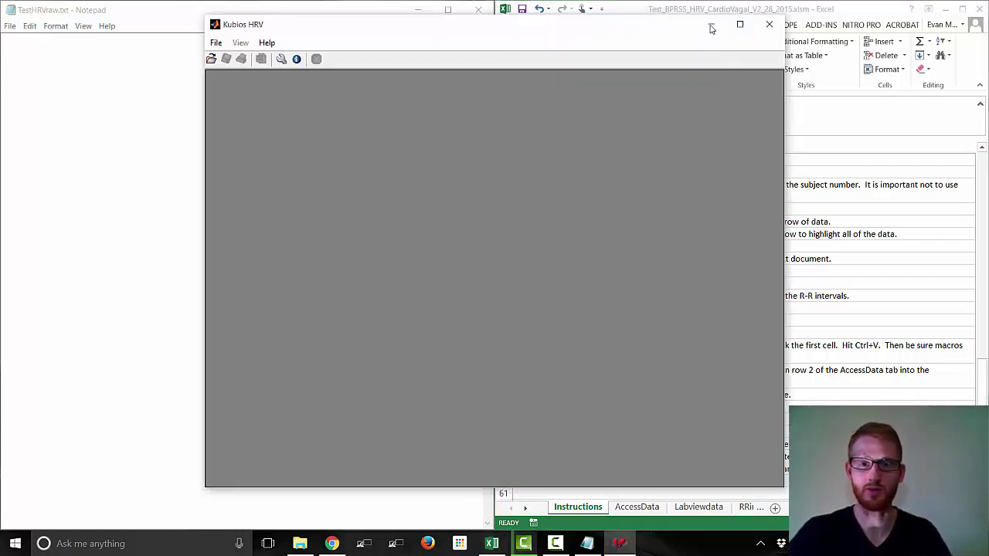
click(712, 28)
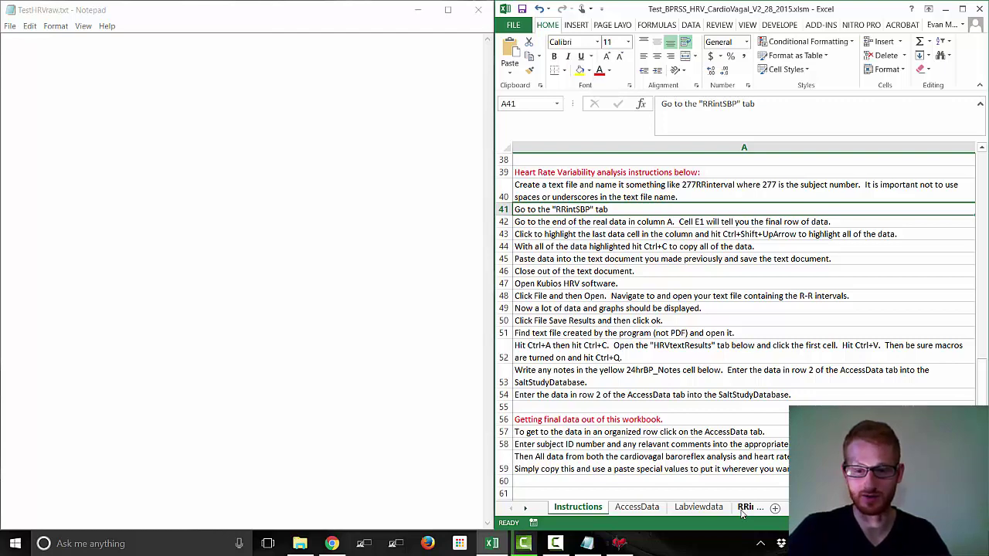
On the RRintSBP sheet, inspect column A's formulas and find the last data row, A533
click(742, 508)
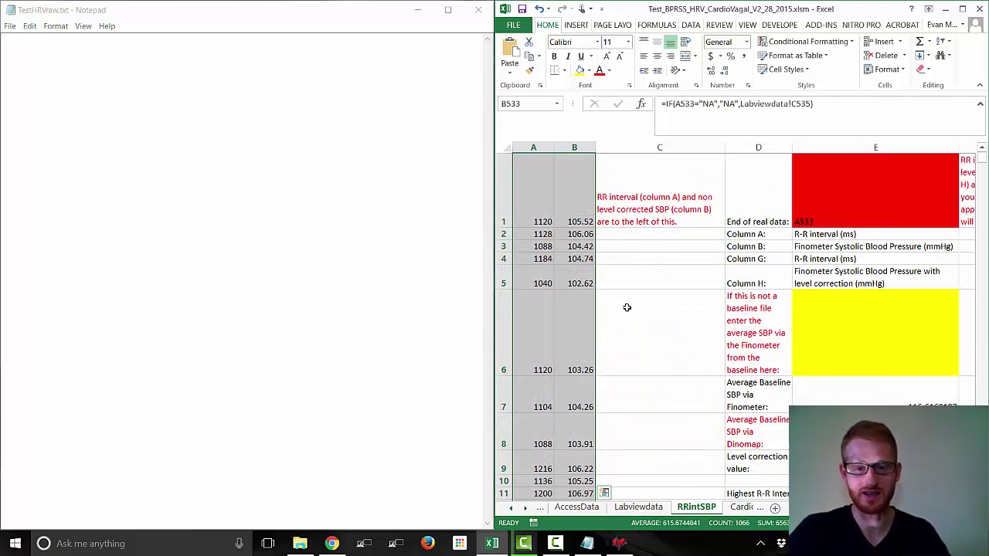
click(627, 241)
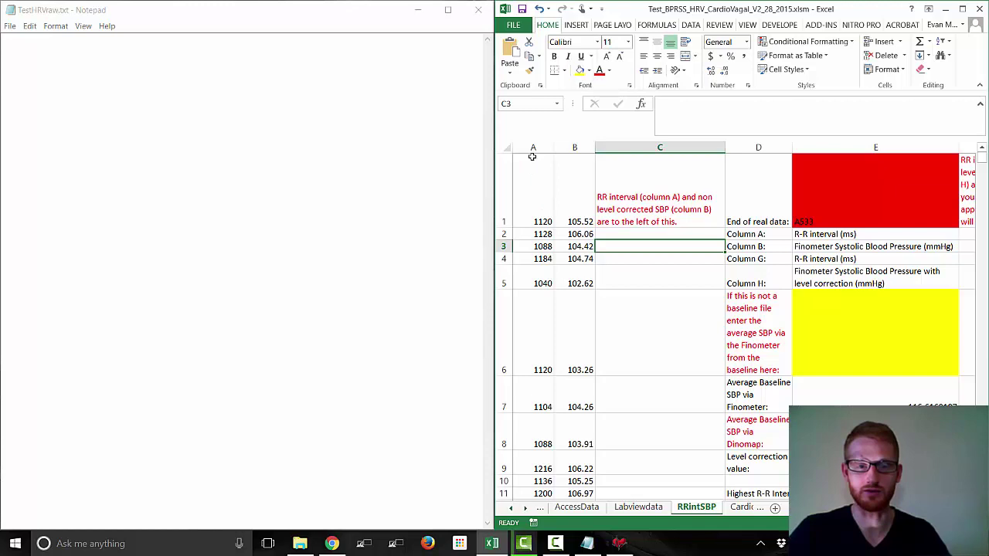
click(539, 195)
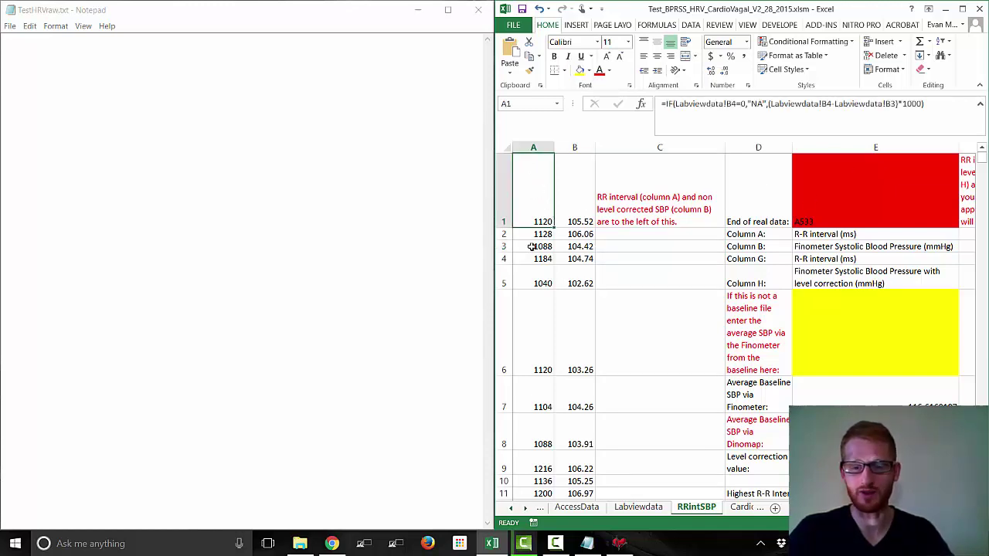
click(531, 149)
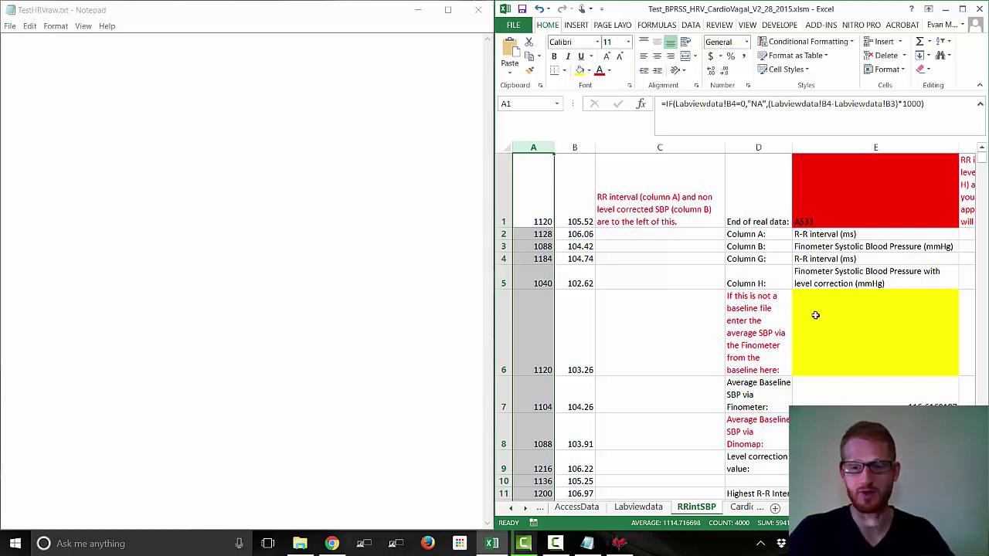
click(539, 247)
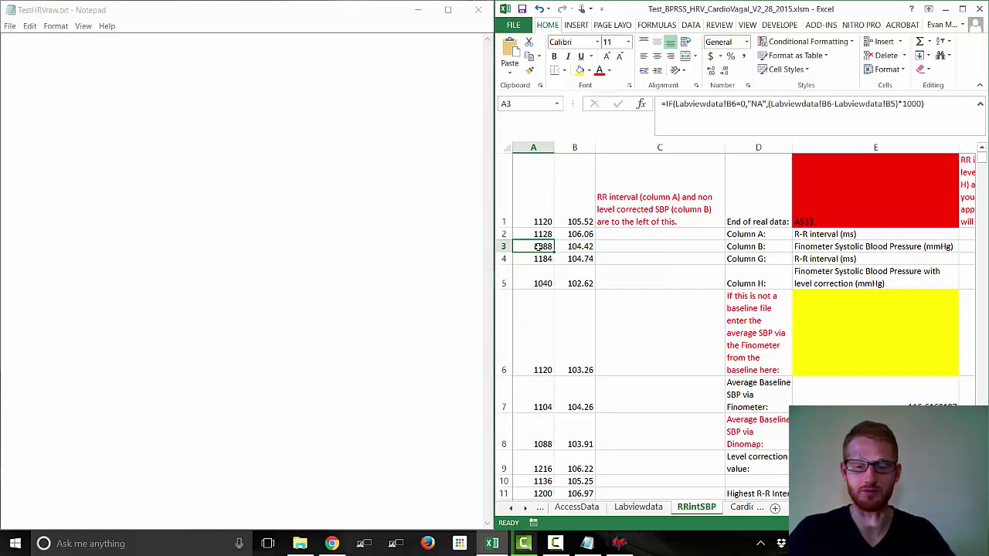
click(870, 209)
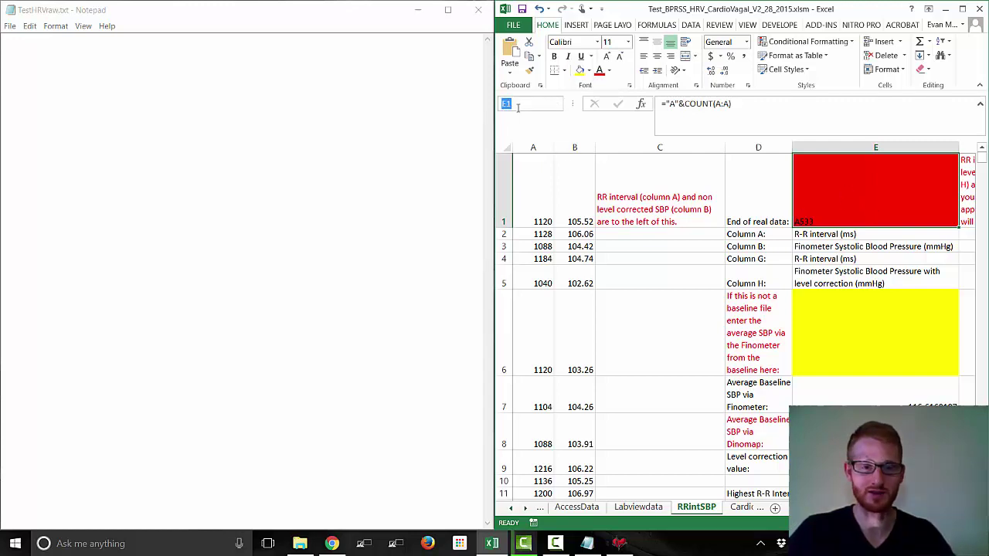
Copy the R-R interval values in column A from A533 up to A1
text(a533)
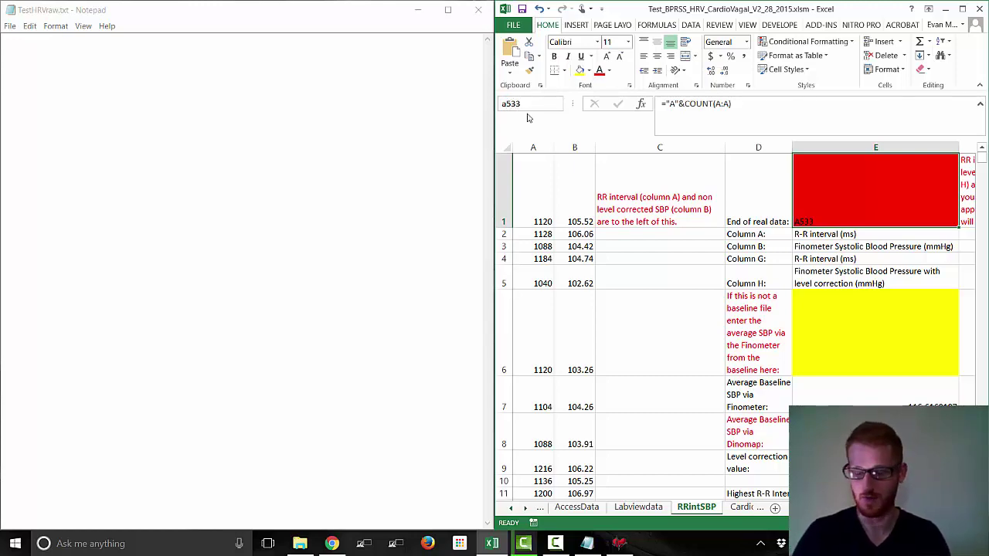
key(Return)
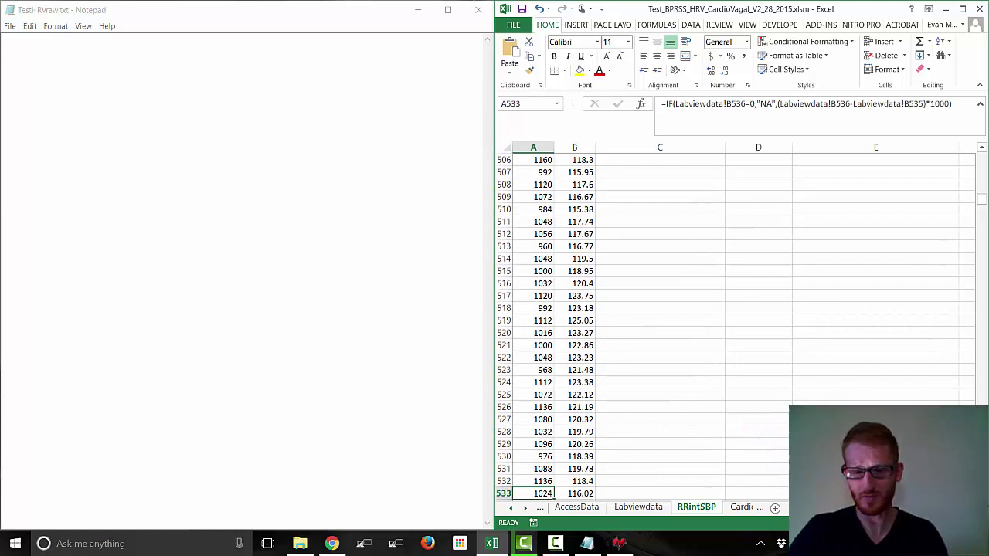
scroll(734, 325, down, 2)
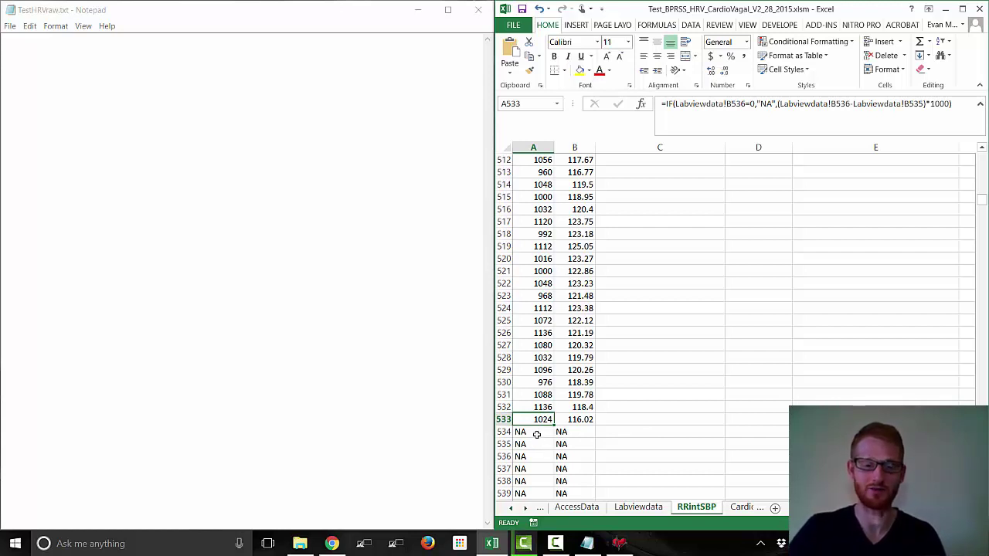
click(536, 435)
drag(536, 435, 530, 486)
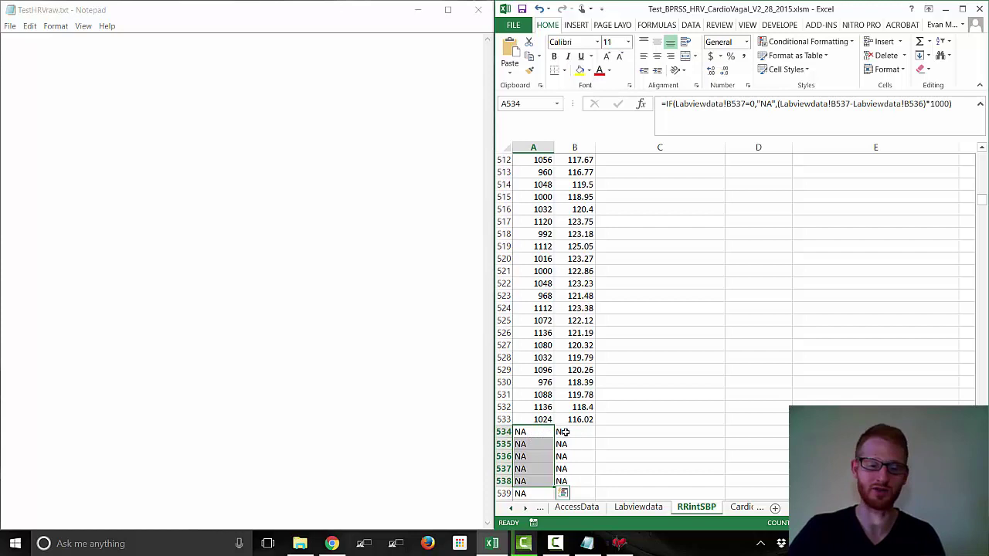
click(564, 432)
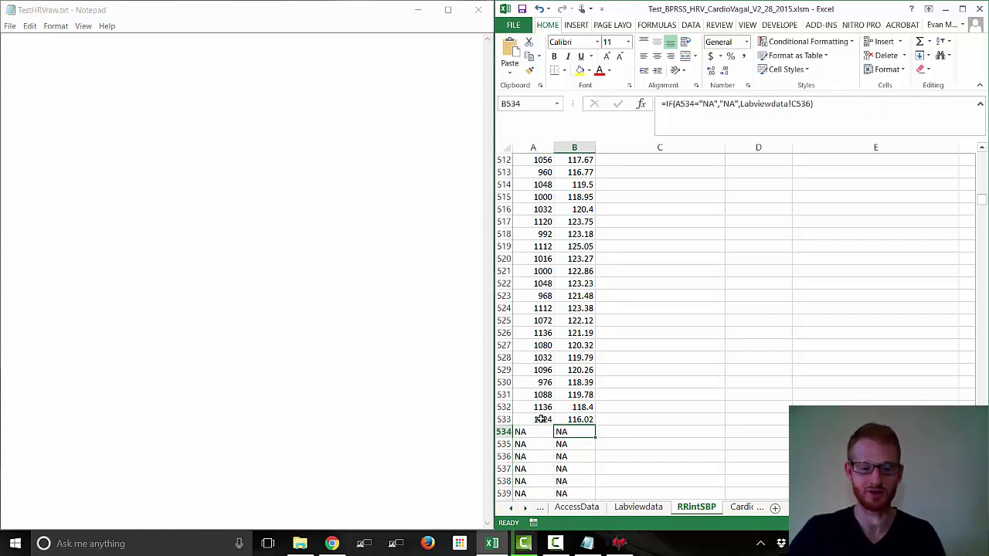
click(541, 418)
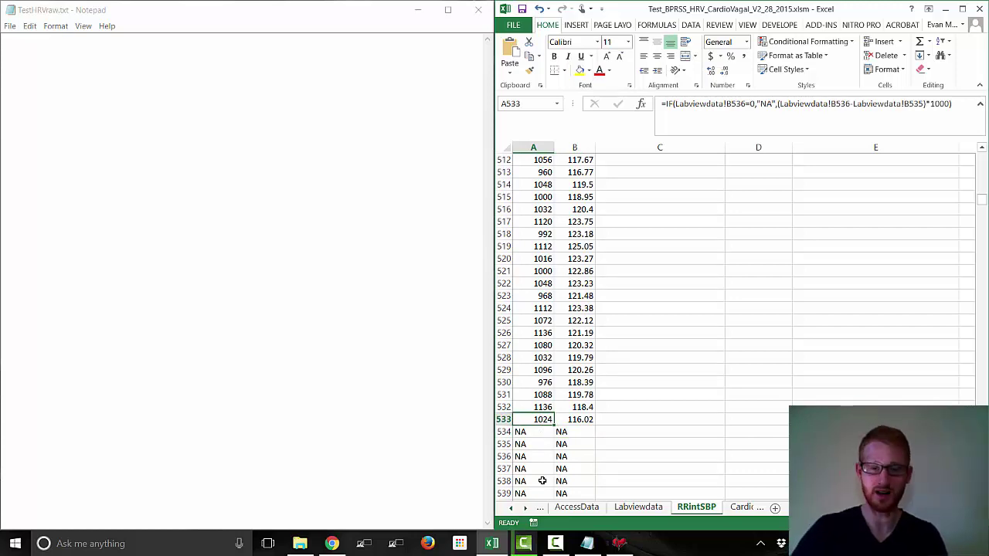
key(ctrl+shift+Up)
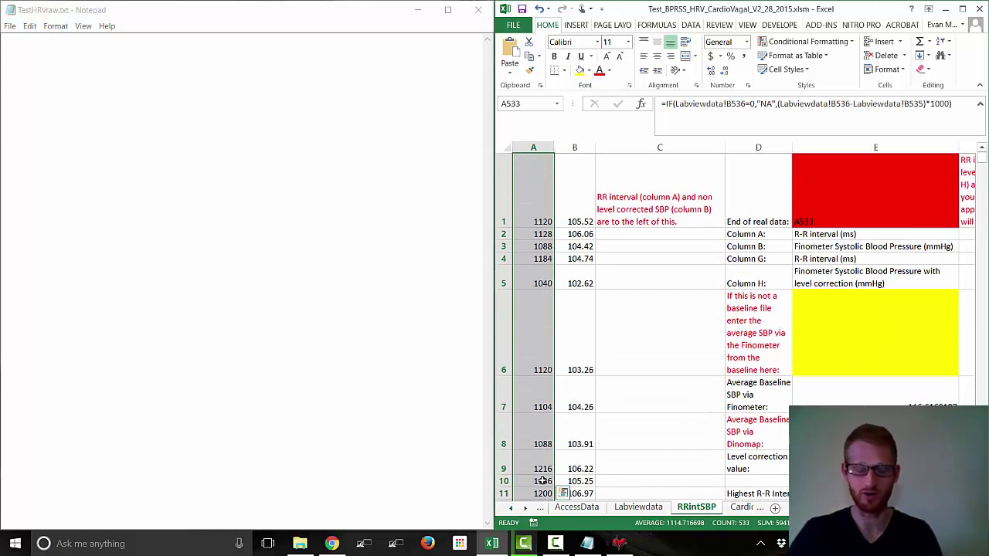
key(ctrl+c)
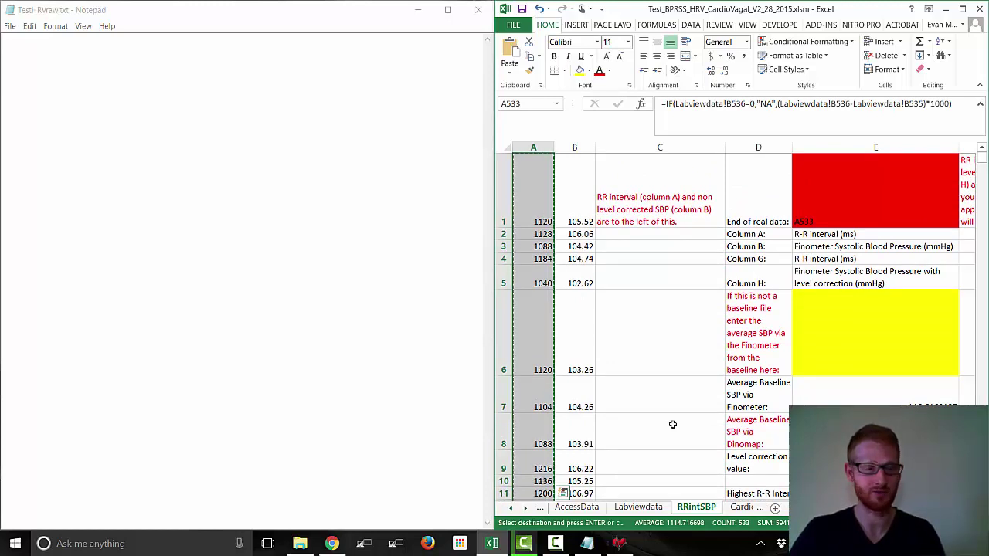
Paste the R-R intervals into TestHRVraw.txt, save it at 3.08 KB, and close Notepad
click(119, 165)
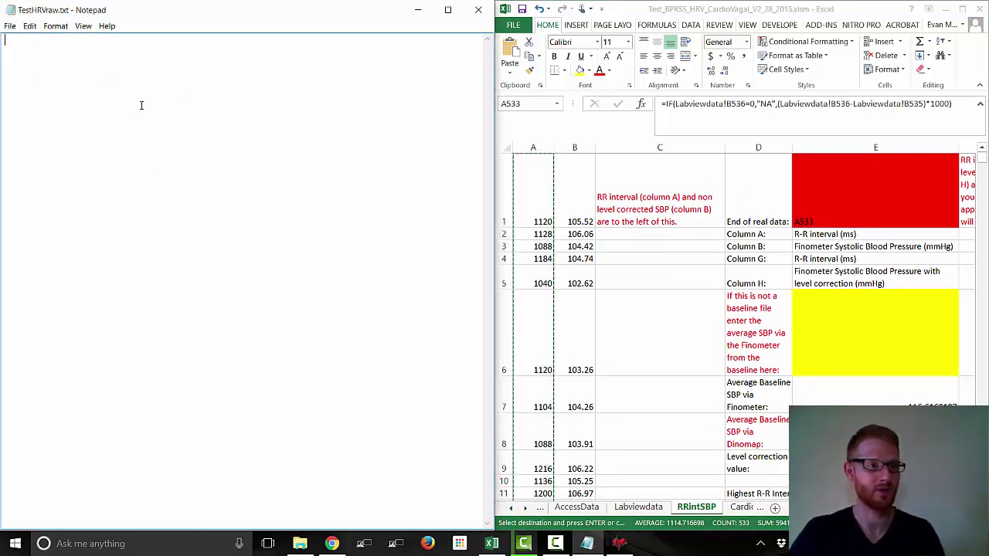
key(ctrl+v)
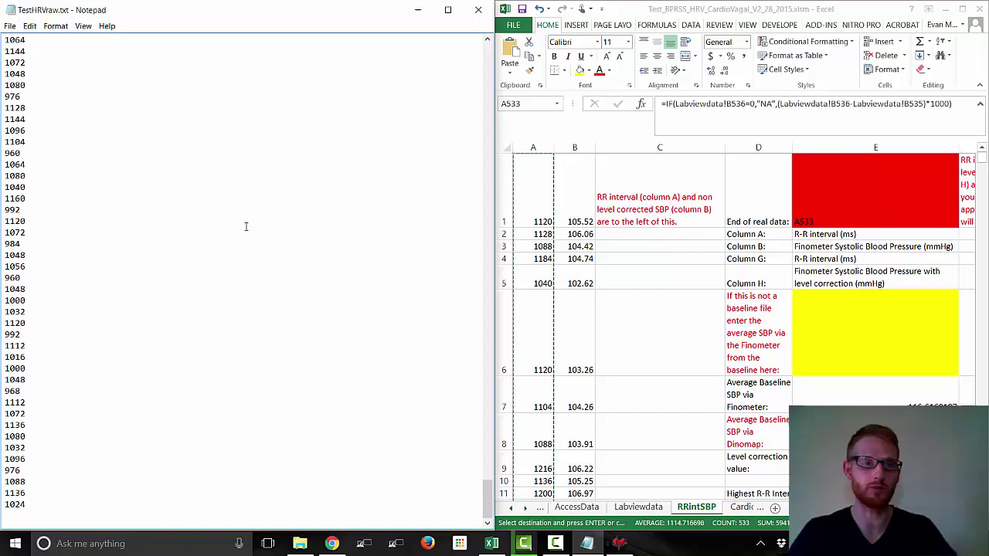
click(9, 25)
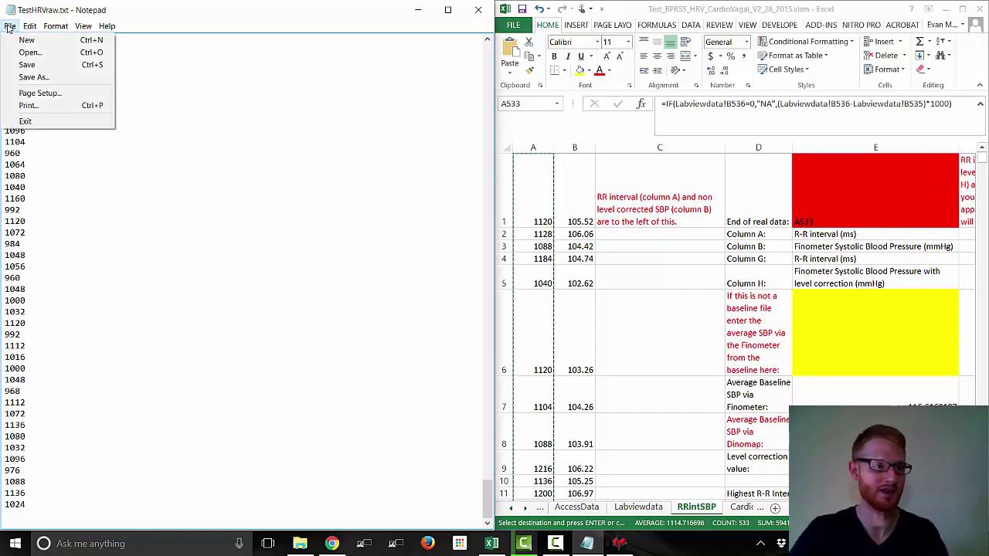
click(37, 68)
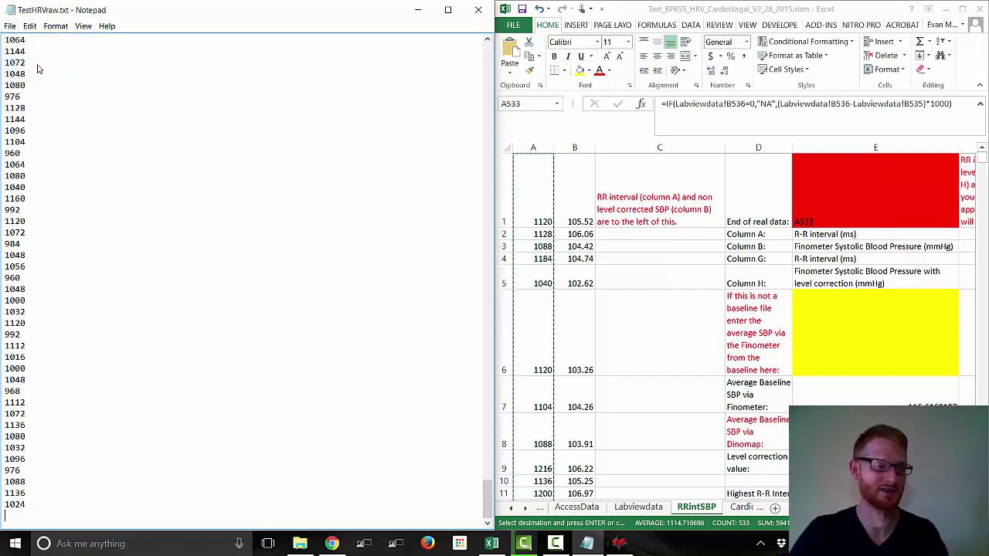
click(478, 9)
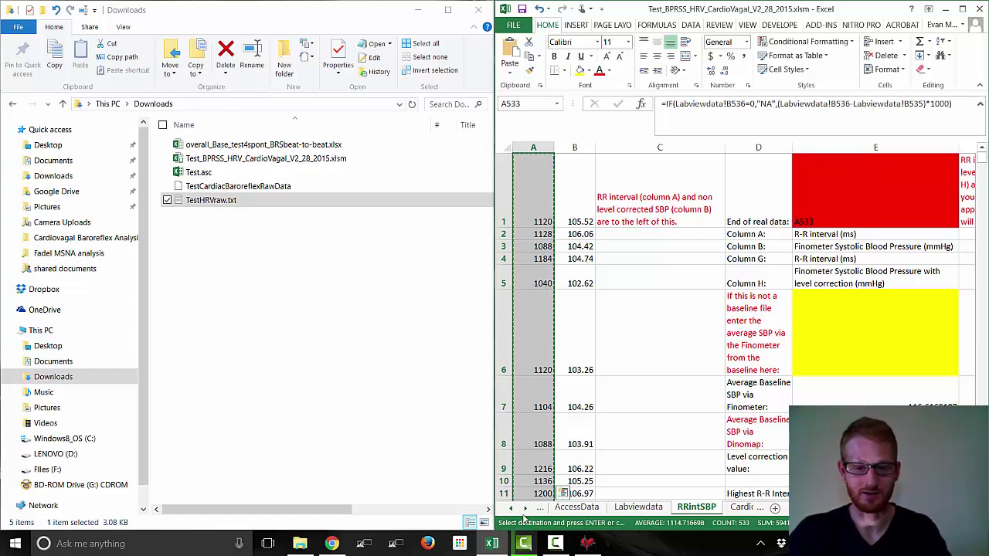
Return to the Instructions sheet and mark rows 46 and 48, on closing the text file and opening the R-R file
click(514, 510)
click(572, 508)
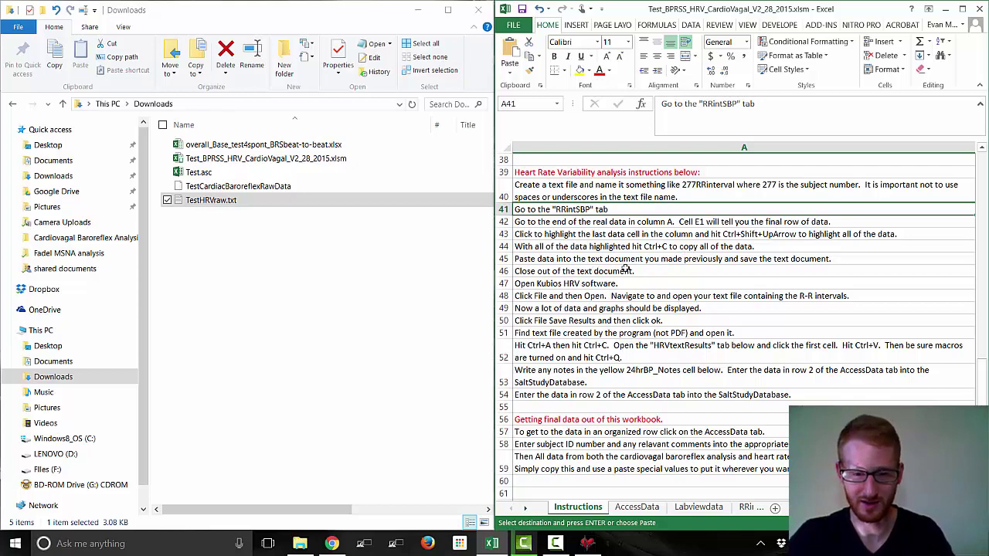
click(618, 271)
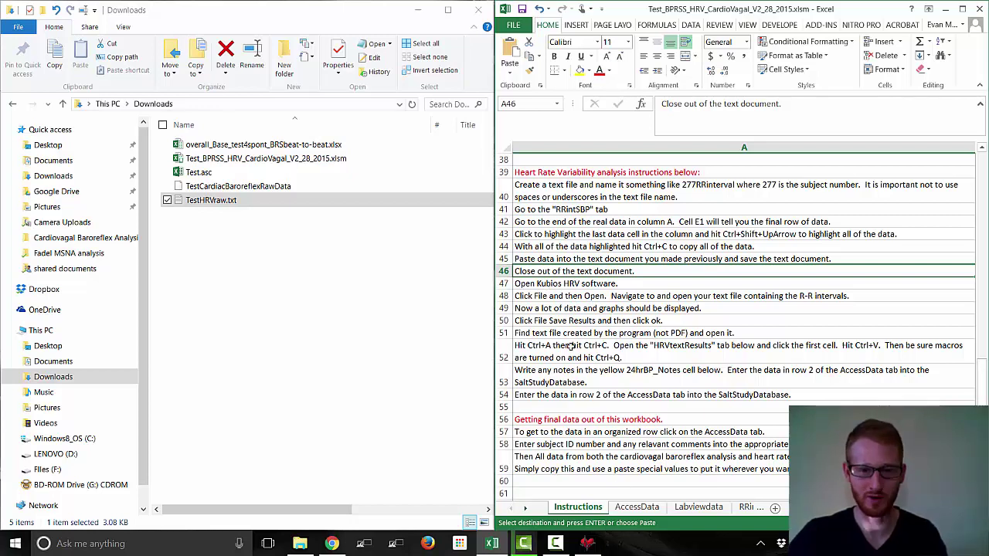
click(562, 298)
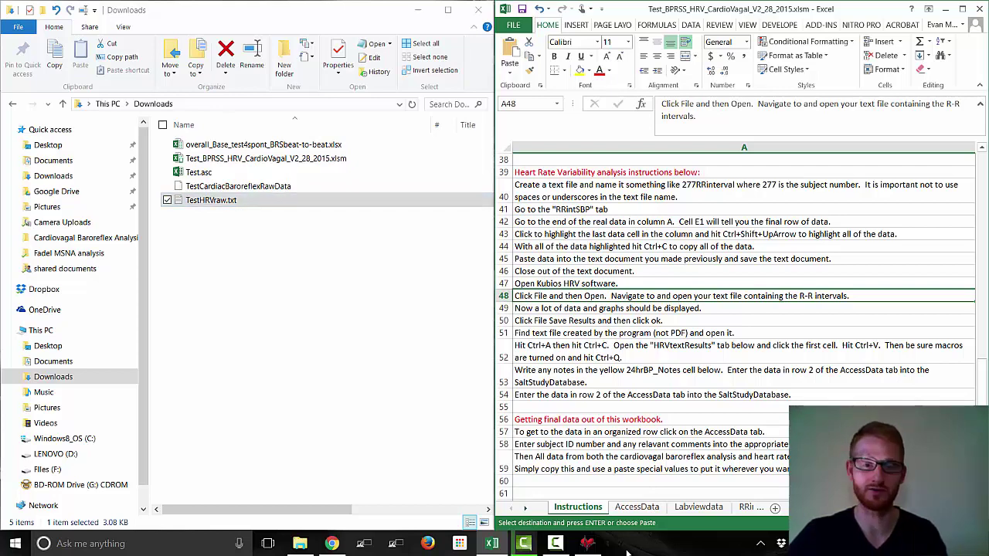
Open TestHRVraw.txt from This PC > Downloads in Kubios HRV
click(591, 545)
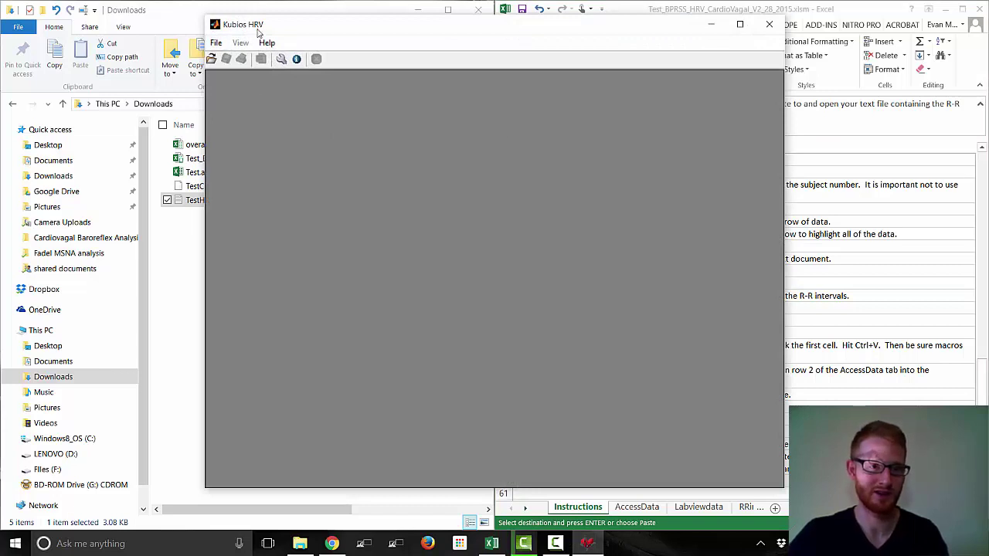
click(217, 45)
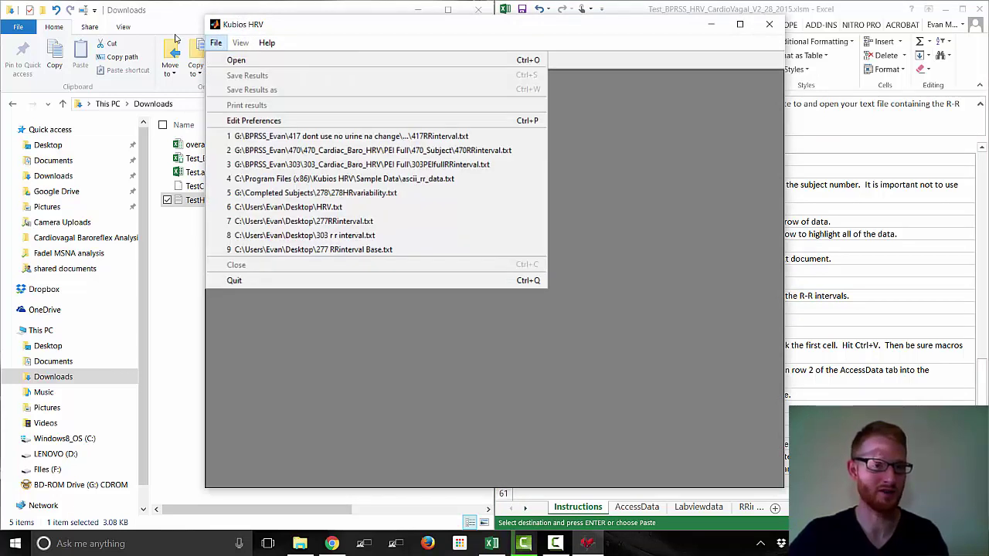
click(240, 65)
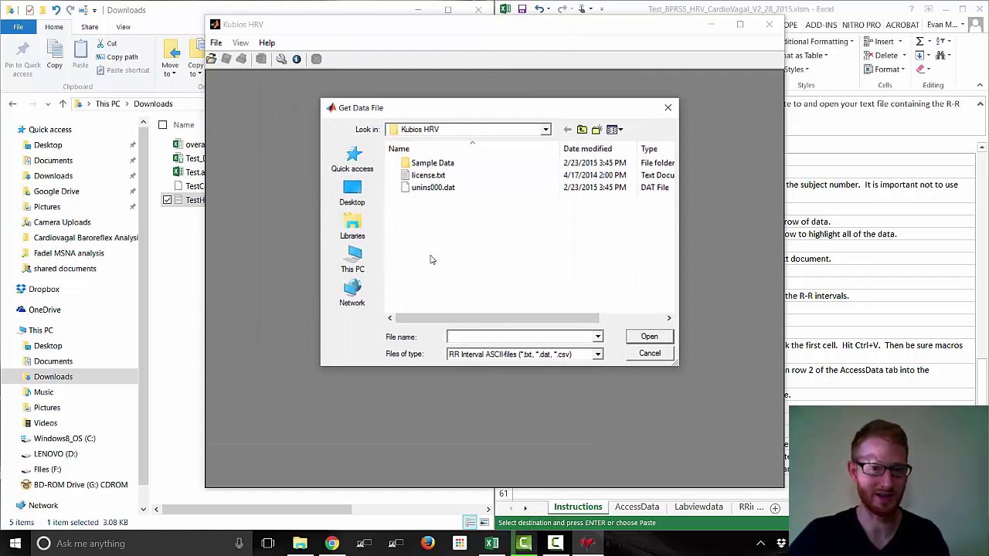
click(354, 259)
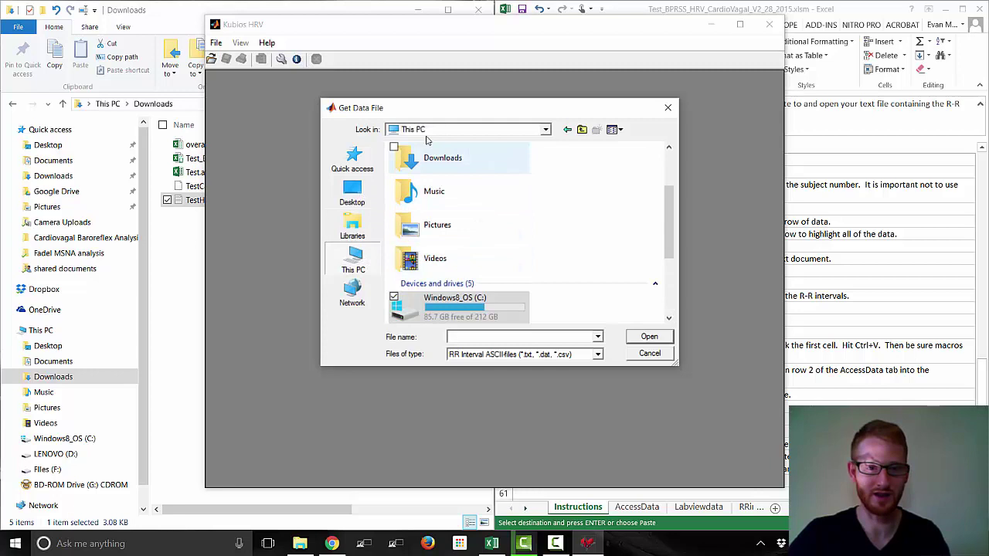
double_click(439, 160)
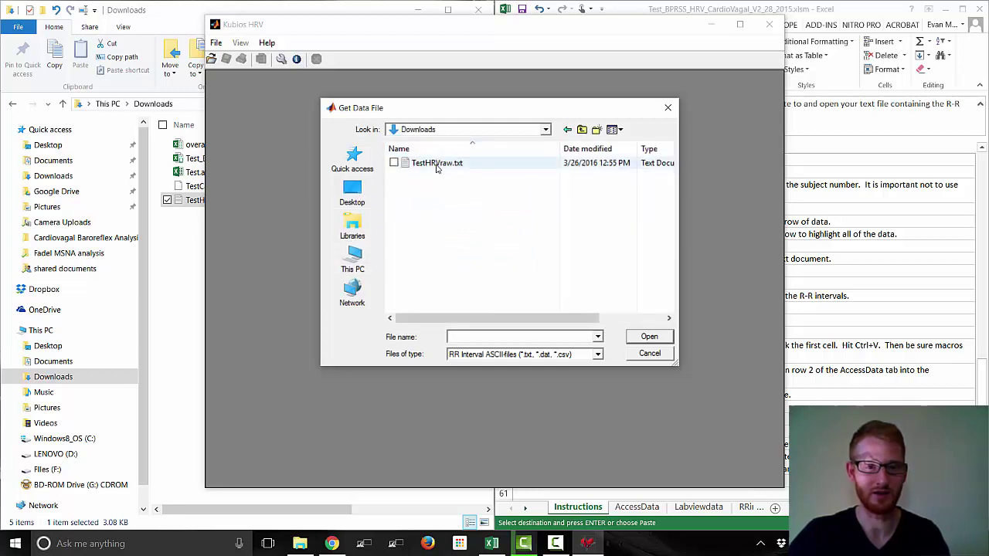
click(437, 164)
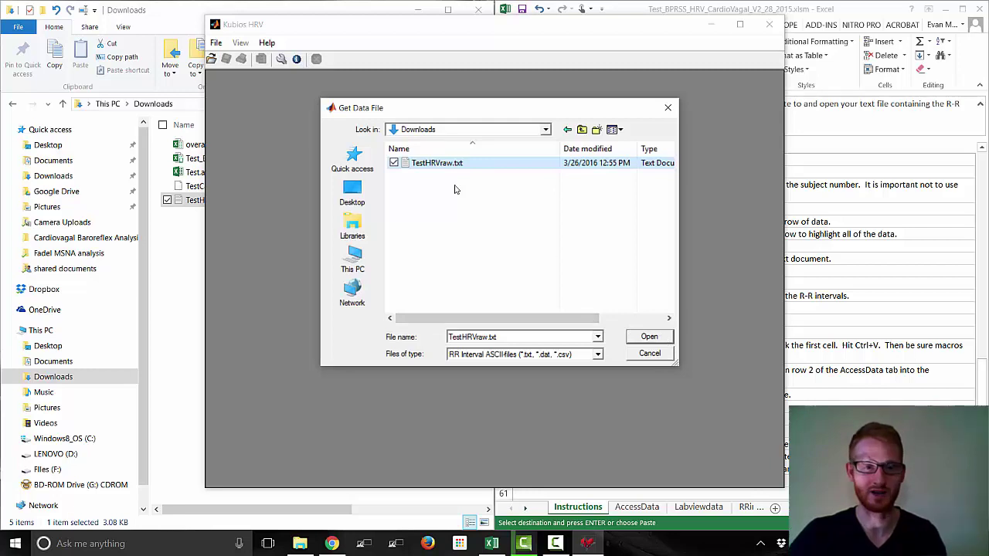
click(663, 340)
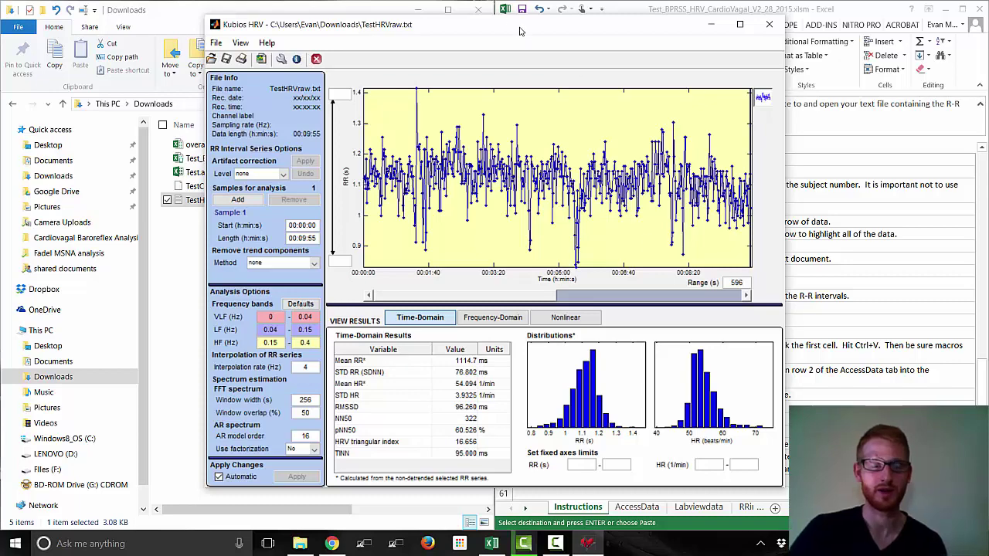
Dock Kubios on the left half and review its frequency-domain, nonlinear and time-domain results
drag(520, 28, 520, 54)
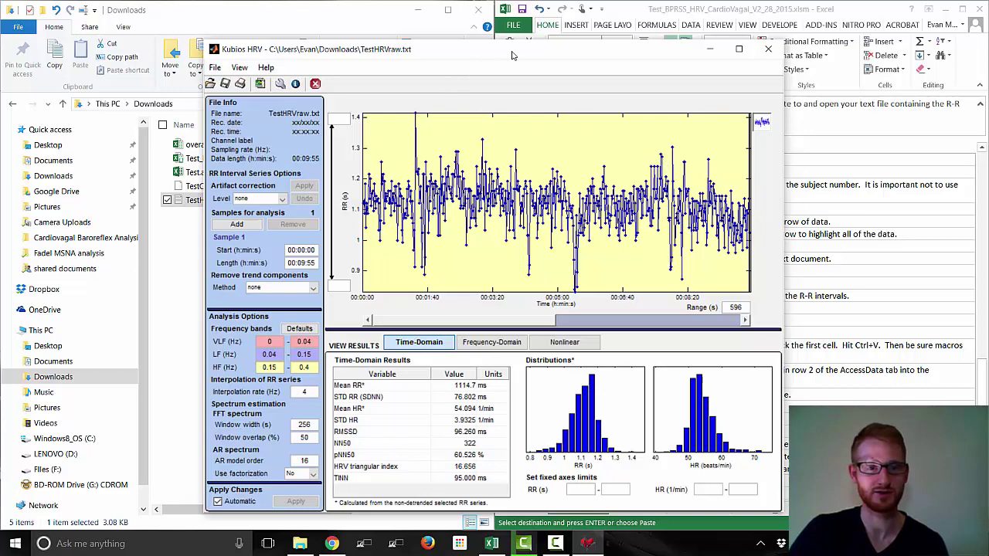
drag(512, 55, 0, 46)
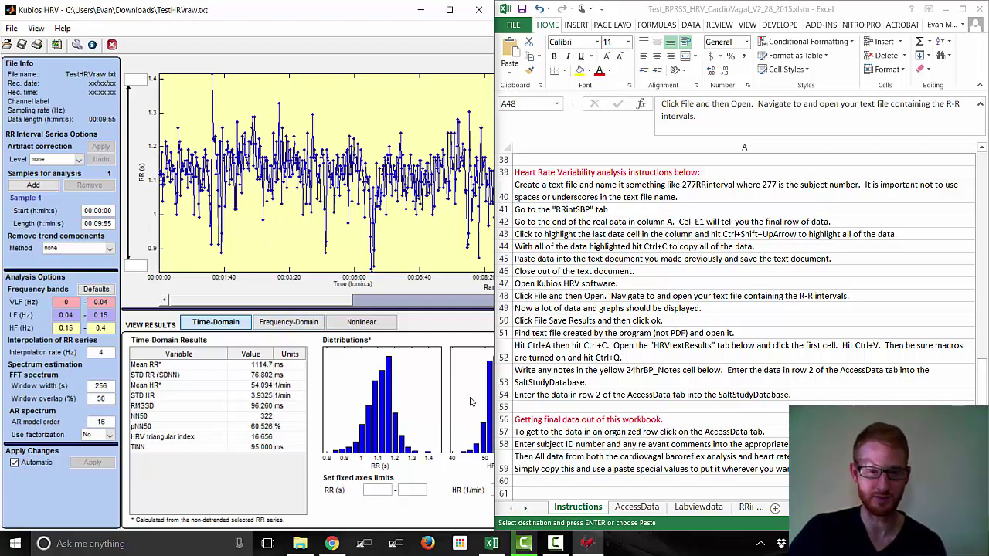
click(298, 324)
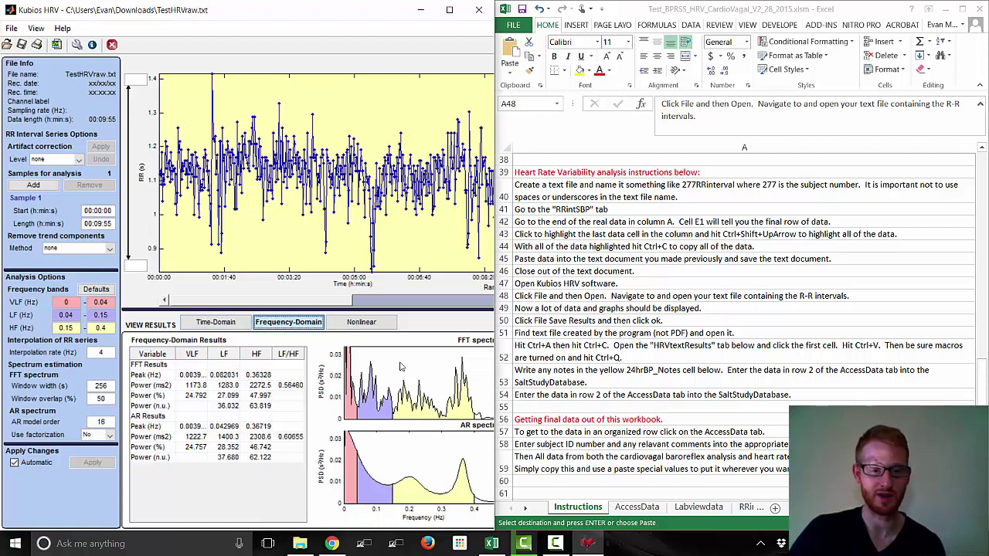
click(381, 326)
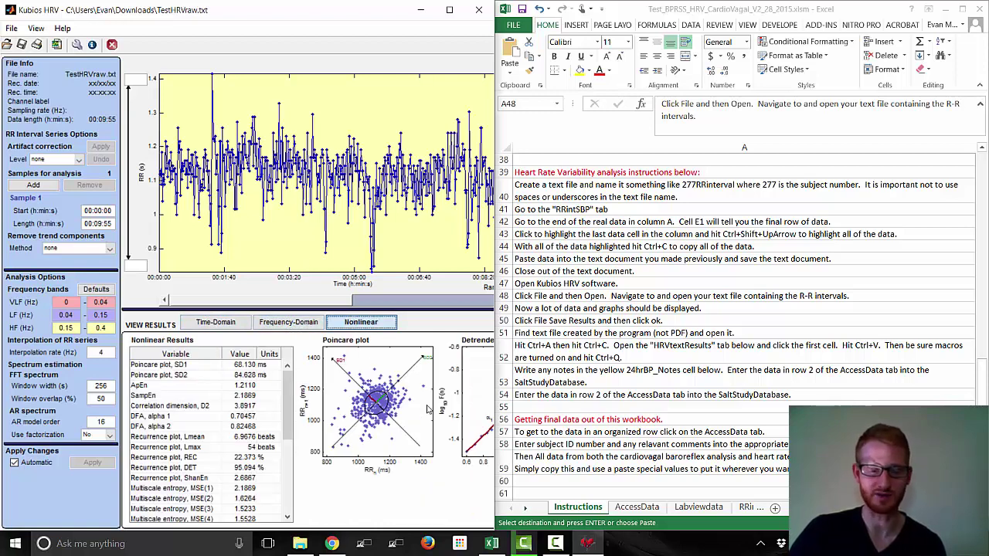
click(288, 323)
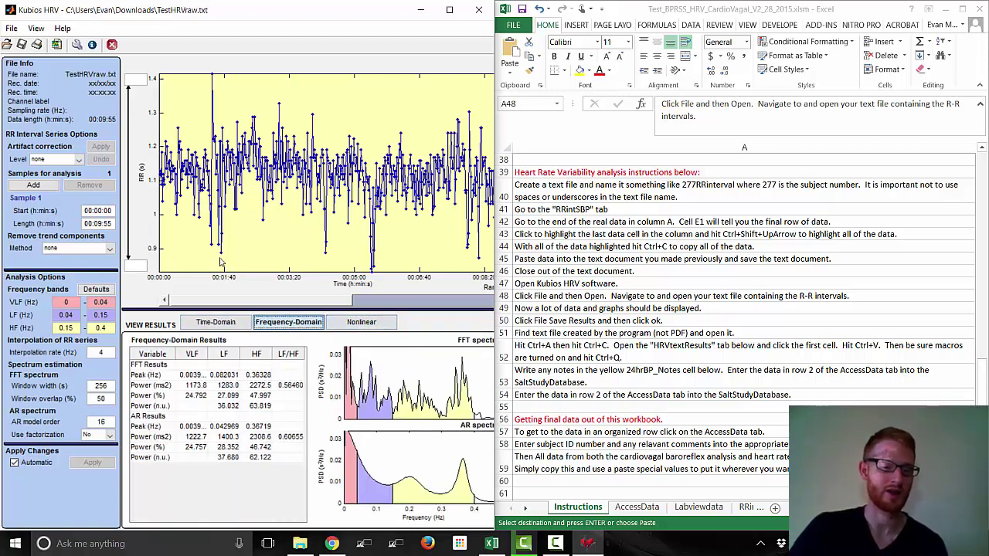
click(231, 327)
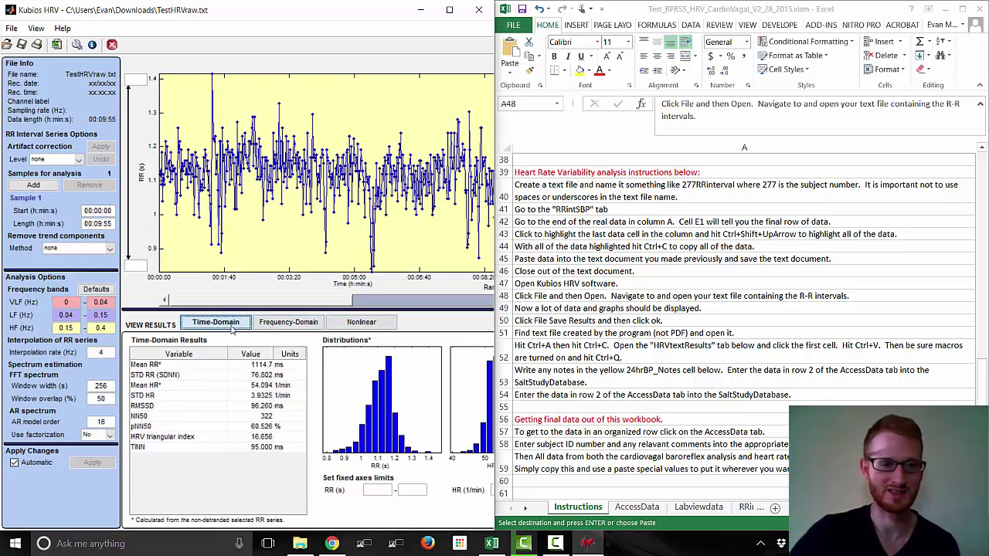
click(671, 356)
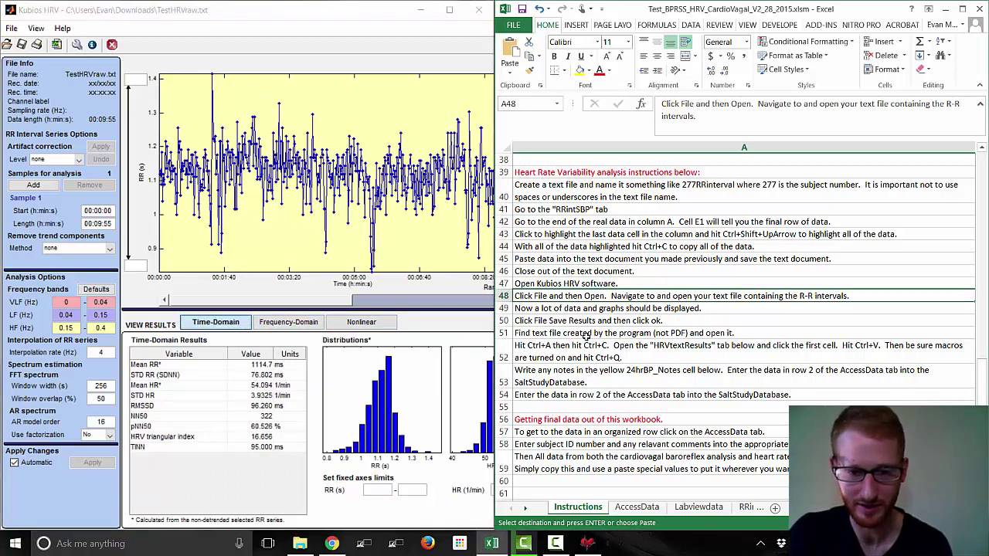
Maximize Kubios, save the results as TestHRVraw_hrv, then bring the Excel workbook back up
click(571, 321)
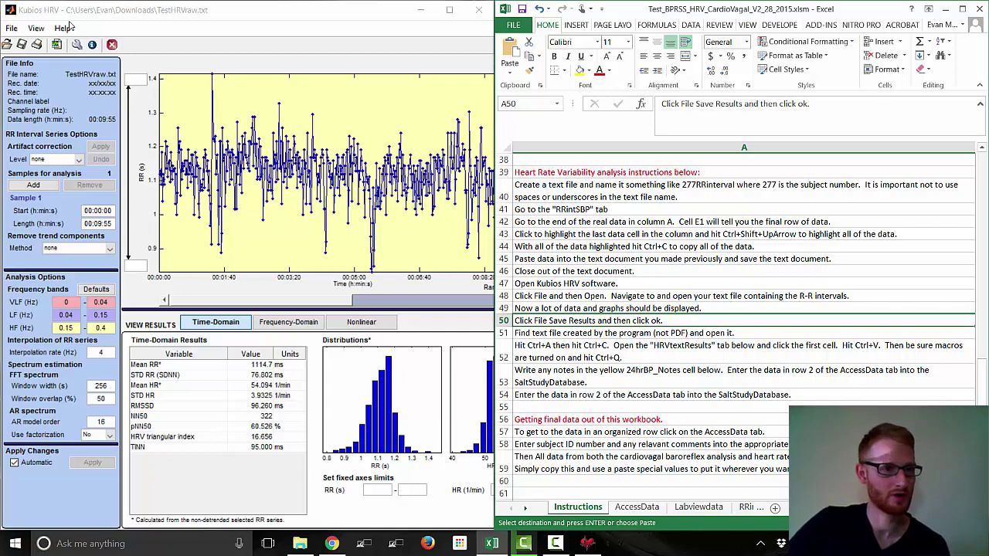
click(449, 10)
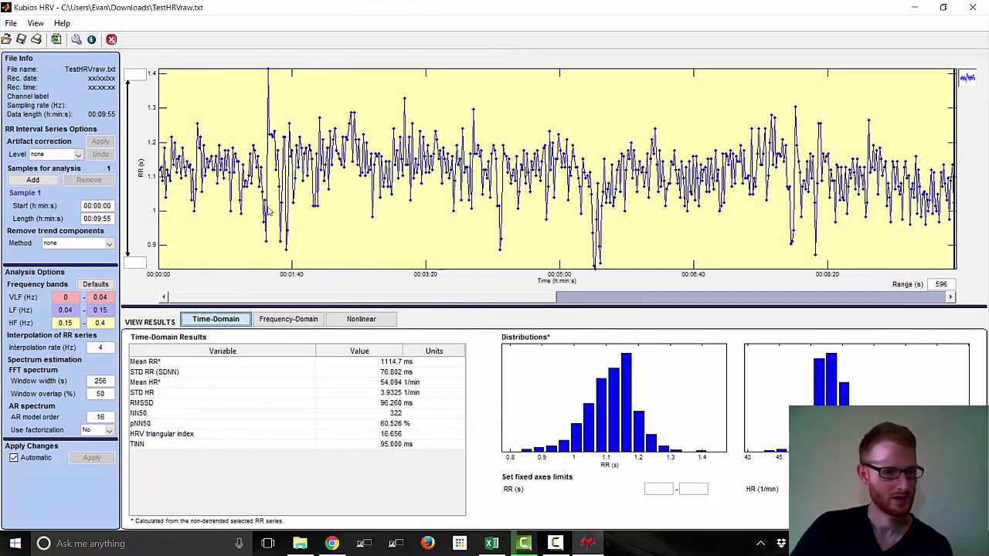
click(11, 24)
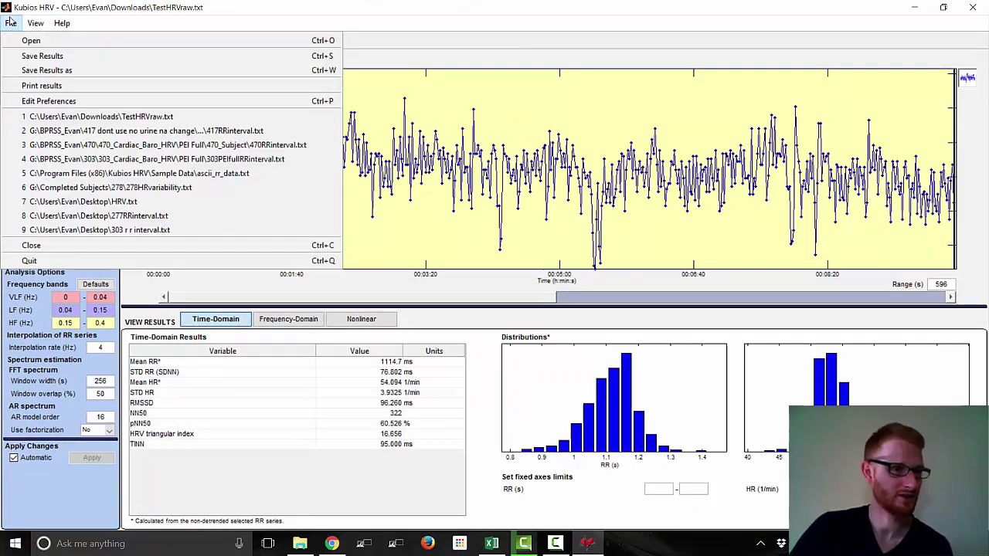
click(41, 50)
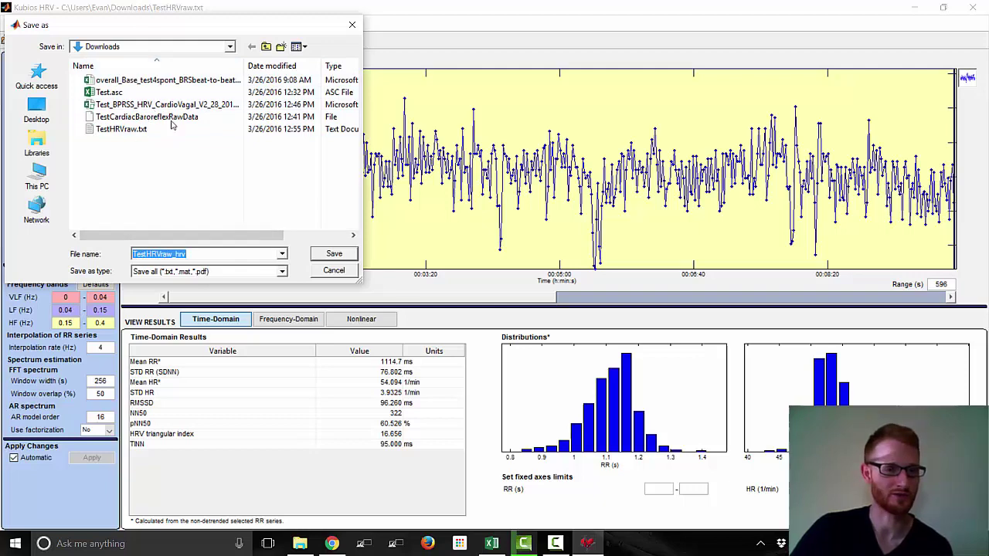
click(333, 256)
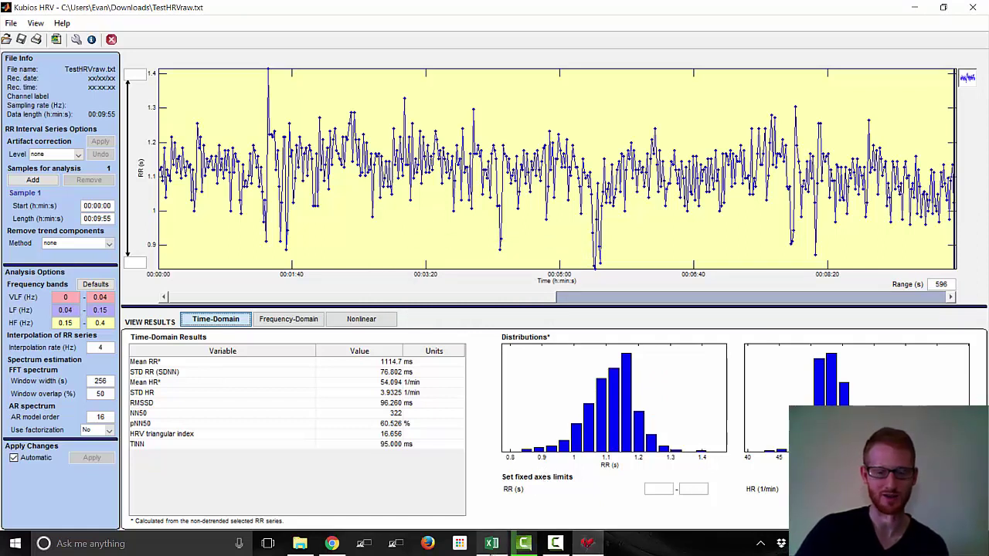
mouse_move(492, 552)
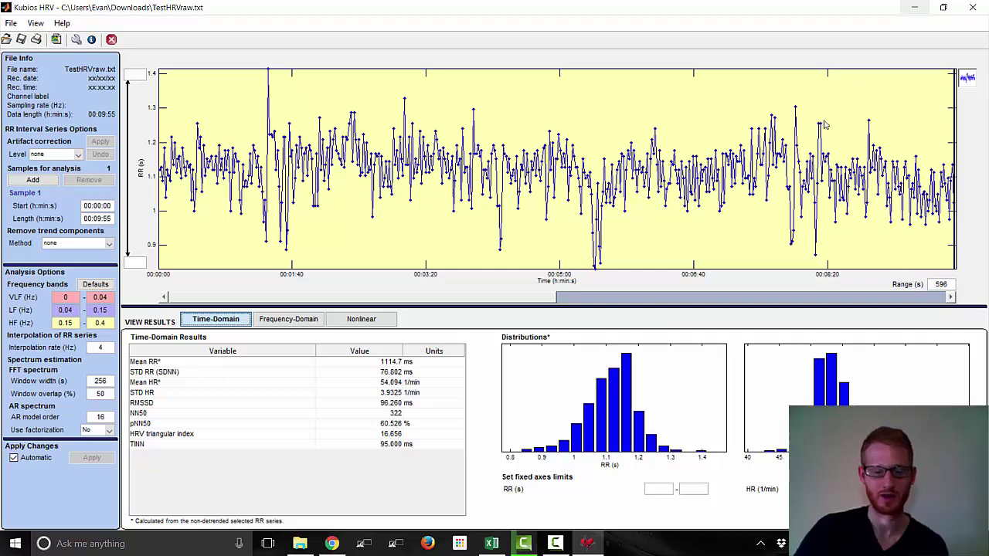
click(491, 543)
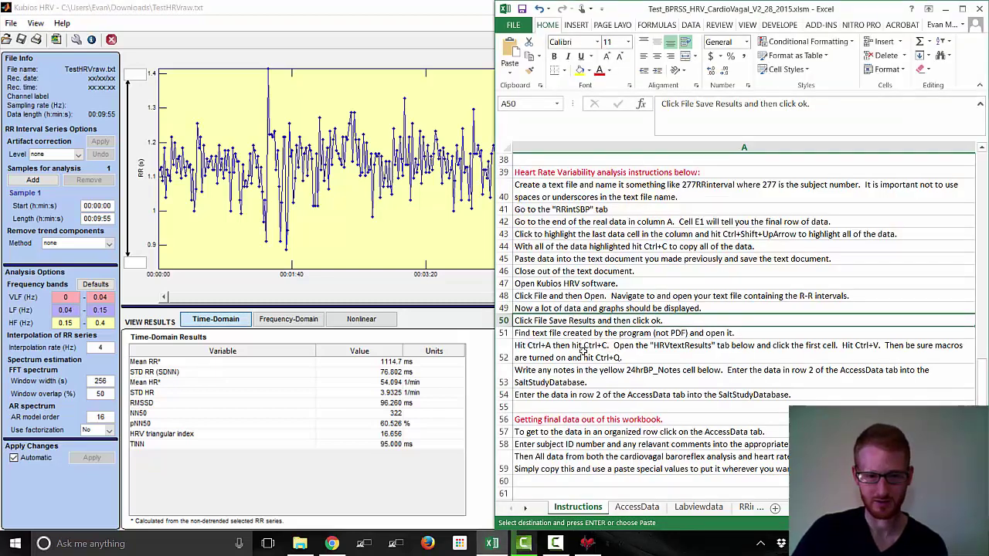
Close Kubios HRV and point out TestHRVraw.txt and the new TestHRVraw_hrv result files in Downloads
click(443, 32)
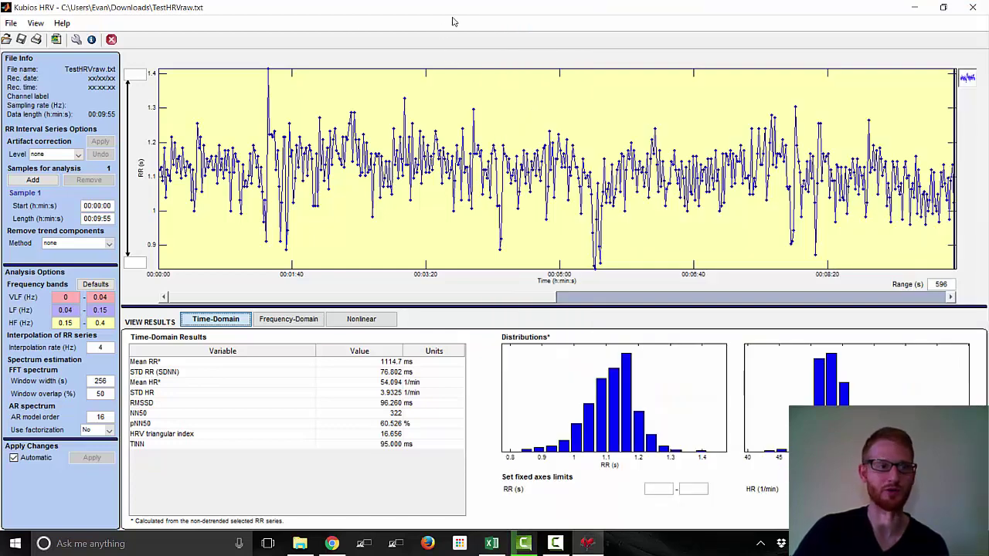
click(972, 7)
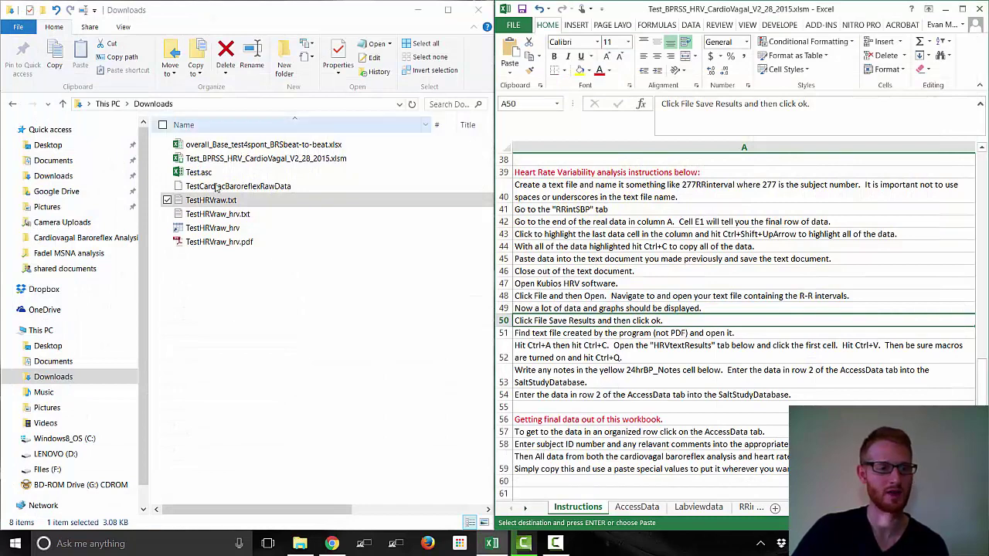
drag(221, 278, 200, 216)
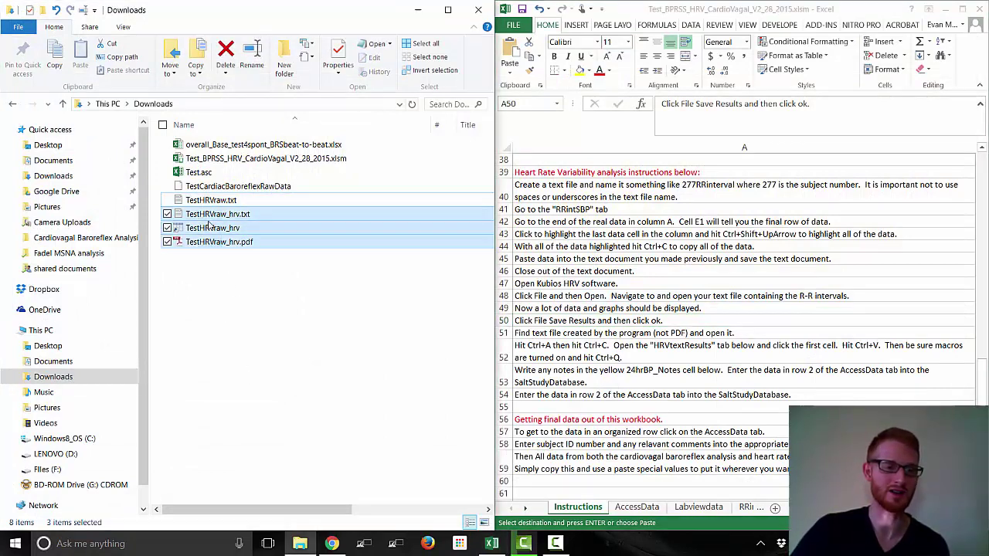
click(234, 201)
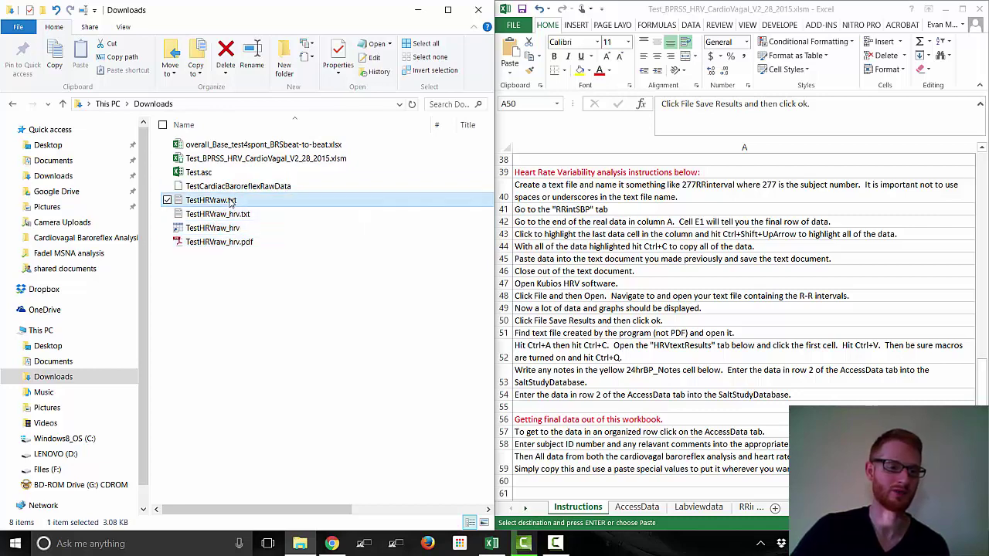
click(224, 215)
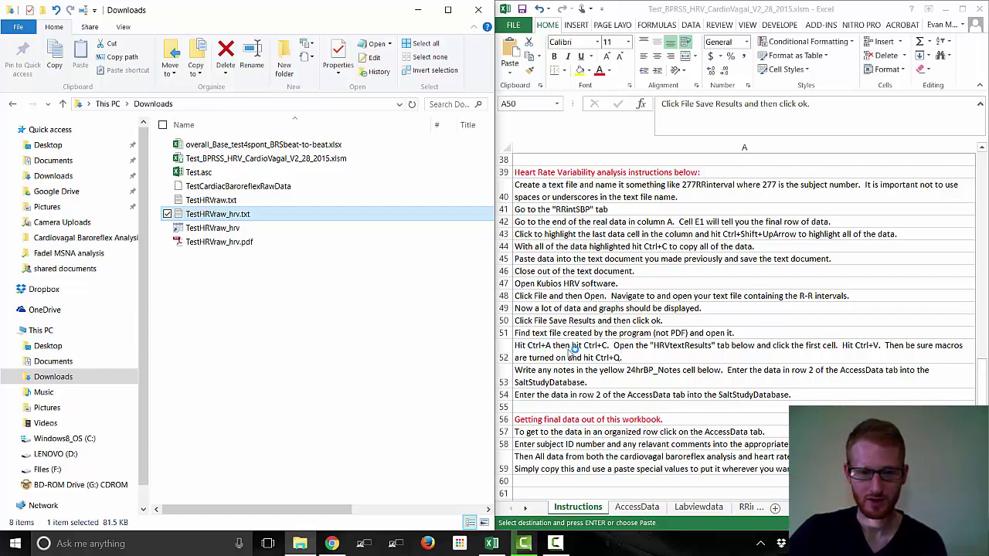
key(alt+Tab)
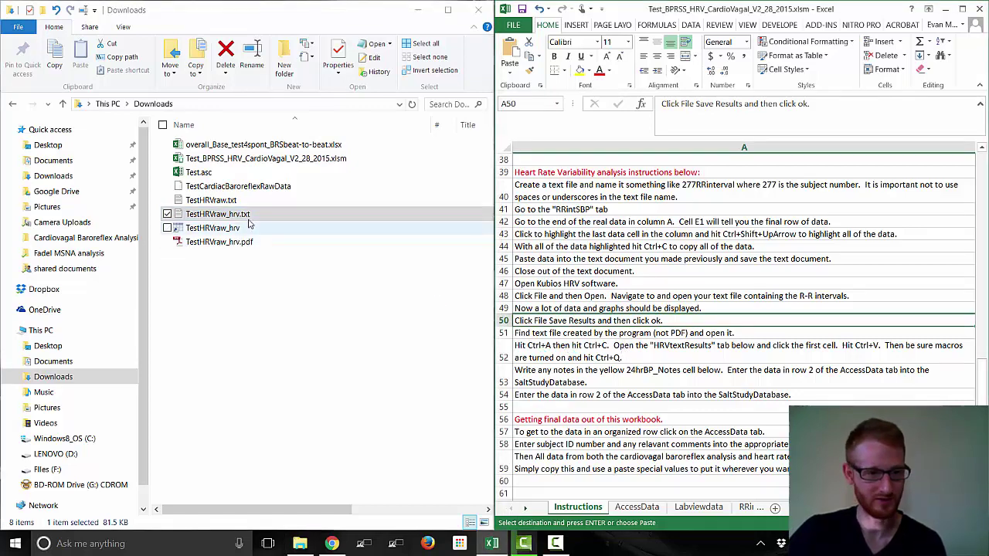
double_click(219, 244)
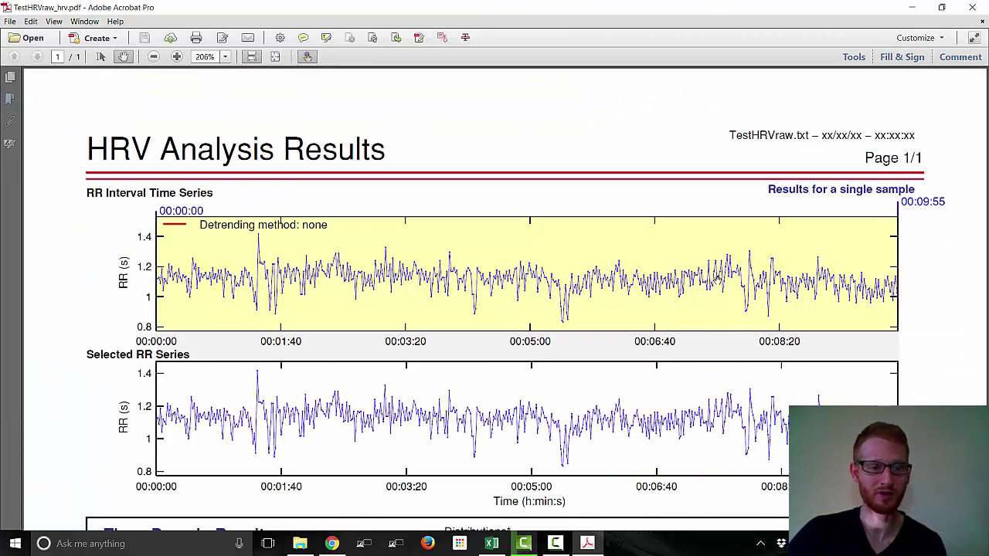
scroll(717, 283, down, 10)
scroll(717, 286, down, 5)
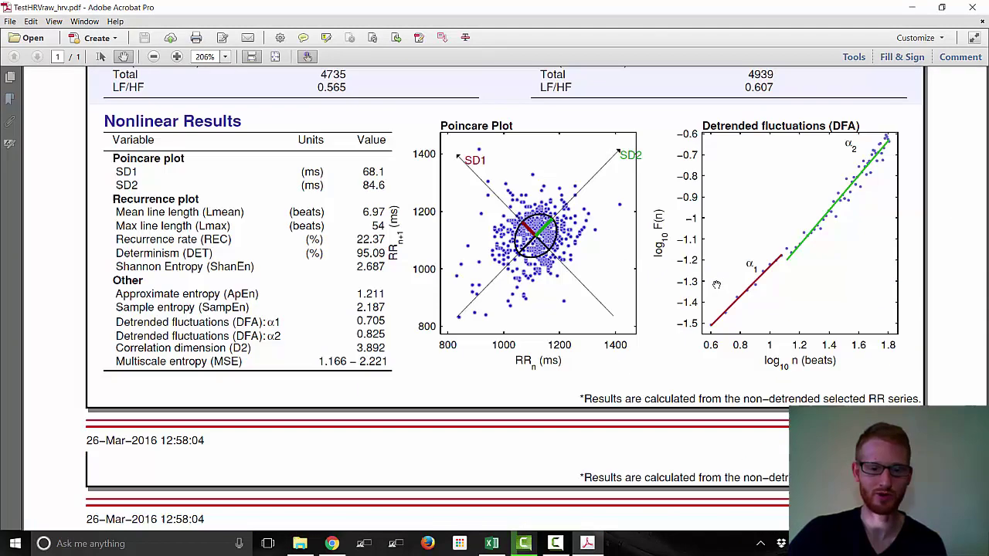
scroll(715, 287, up, 15)
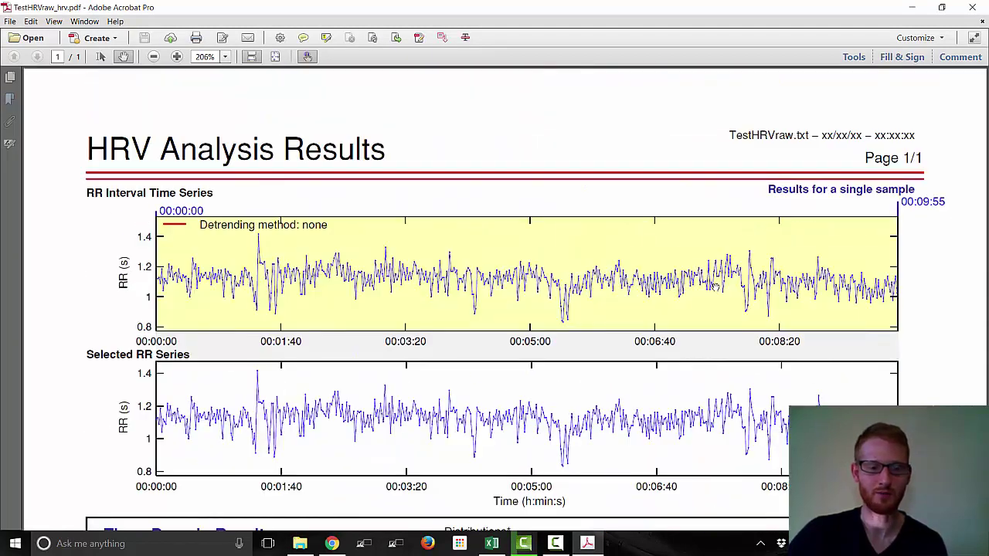
scroll(719, 287, down, 15)
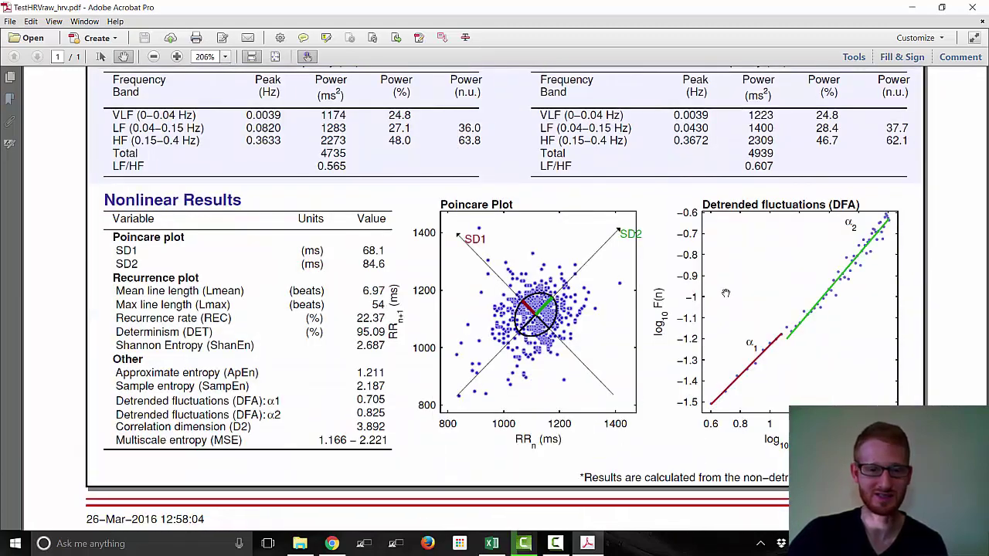
scroll(725, 293, up, 15)
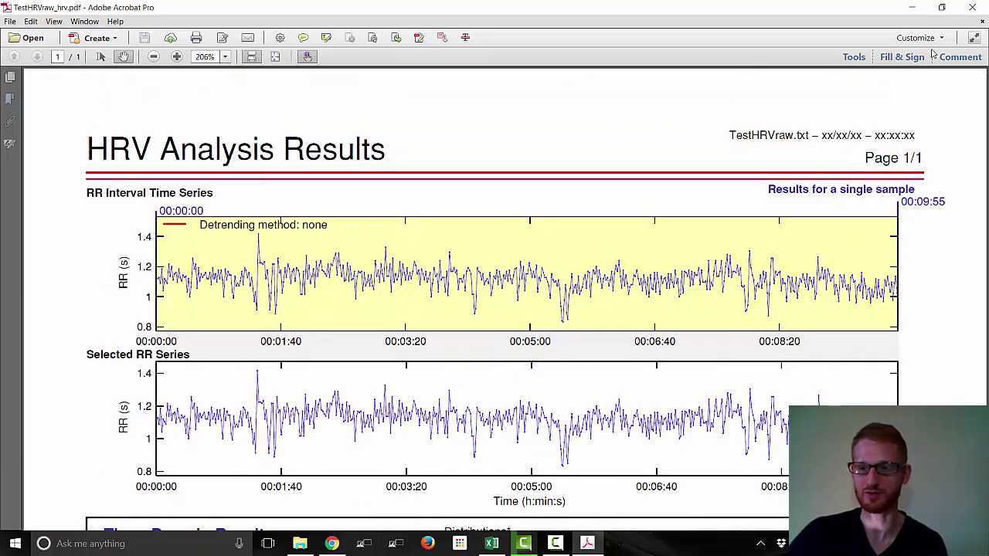
Close the PDF report and open TestHRVraw_hrv.txt in Notepad
click(971, 7)
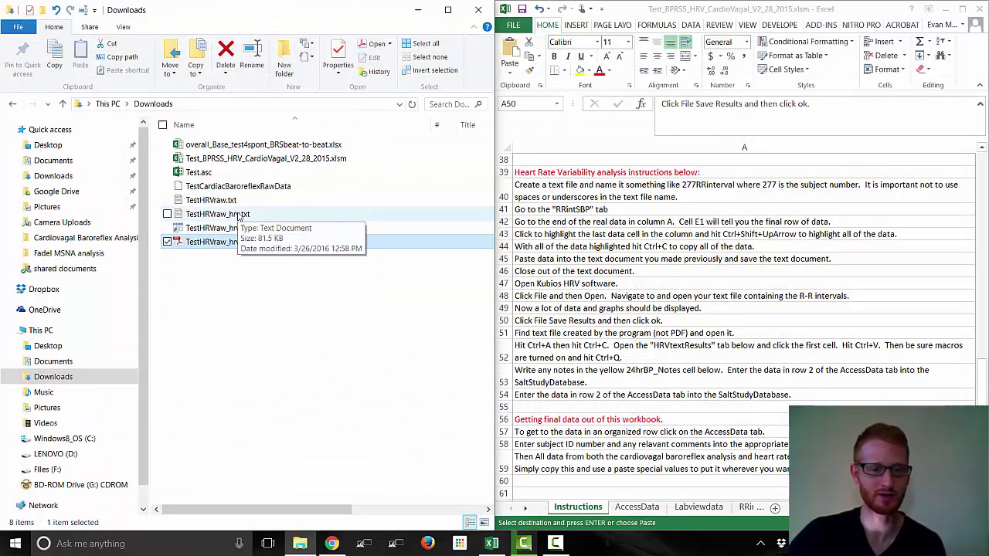
click(238, 217)
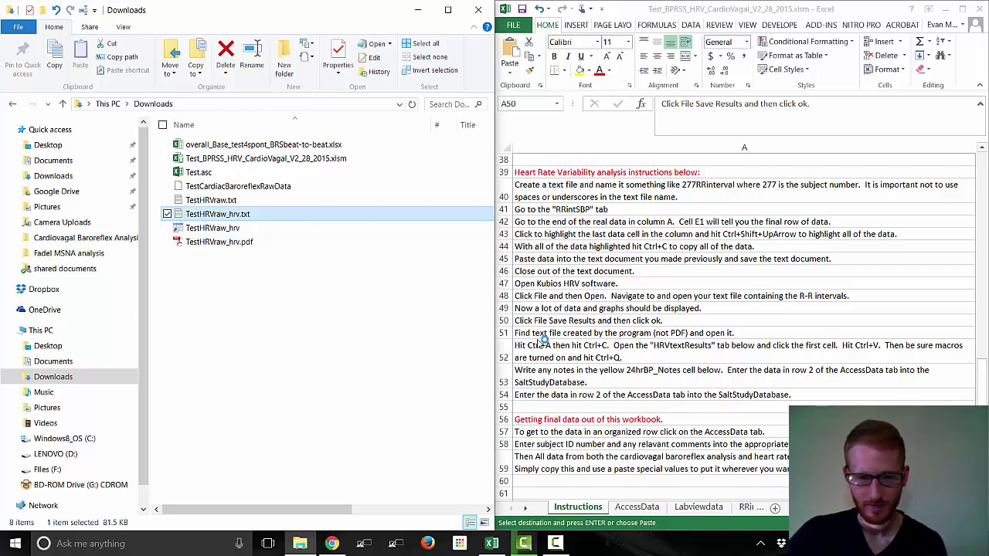
click(585, 333)
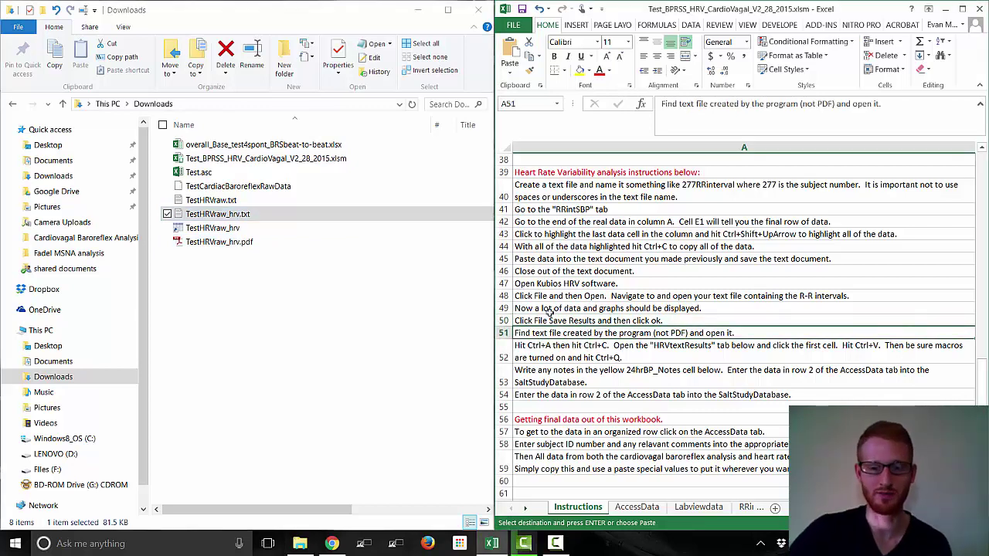
double_click(216, 214)
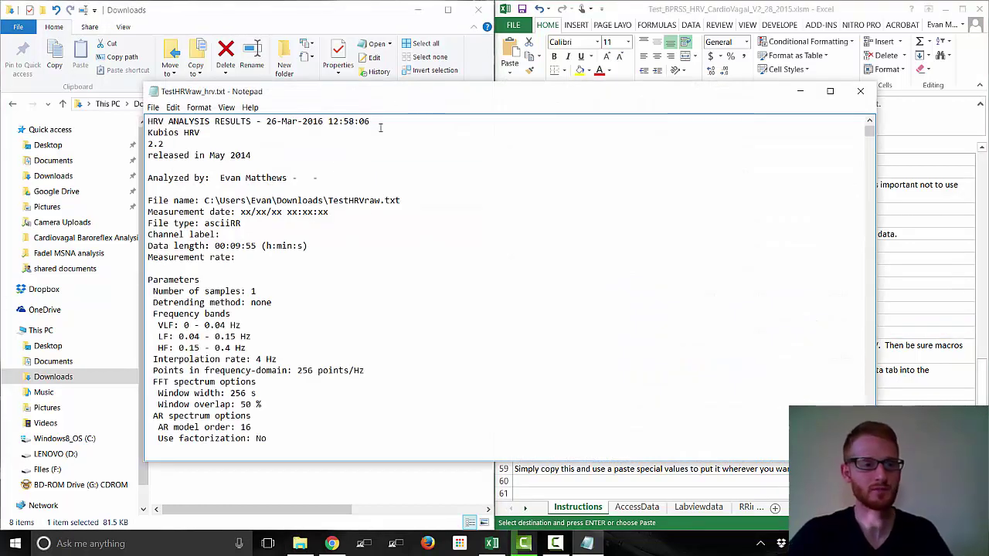
Snap the Notepad results to the left half and check the instruction about copying the text
scroll(523, 276, down, 20)
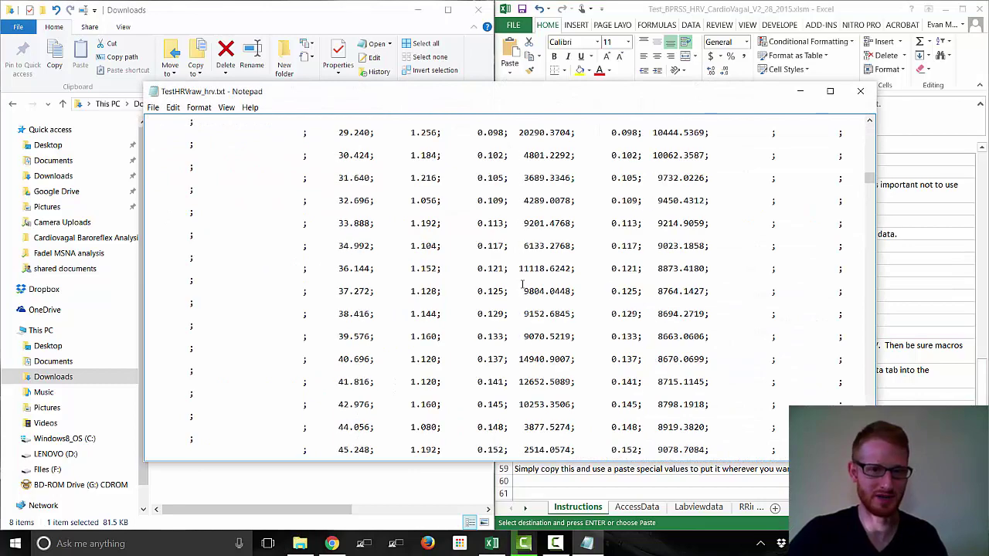
scroll(523, 276, up, 20)
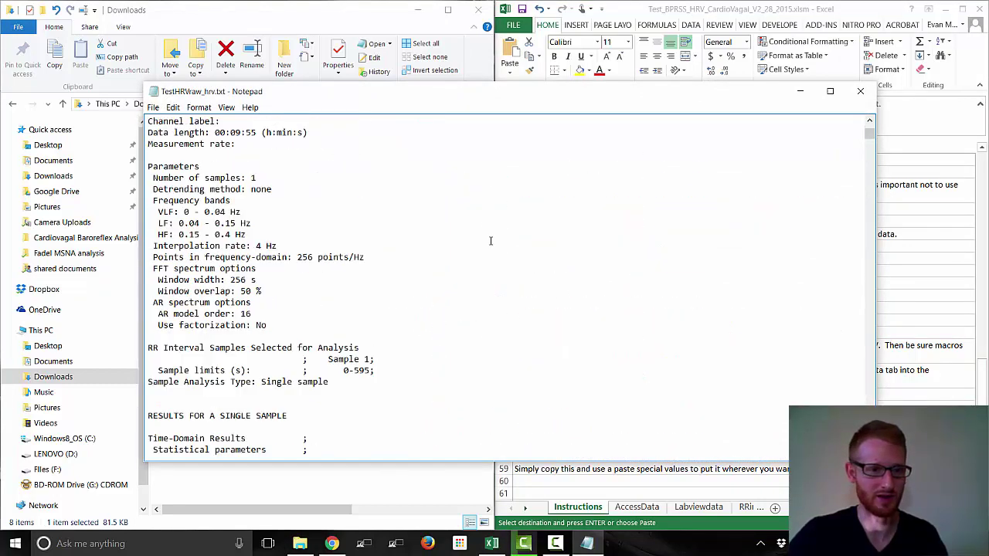
drag(534, 91, 0, 124)
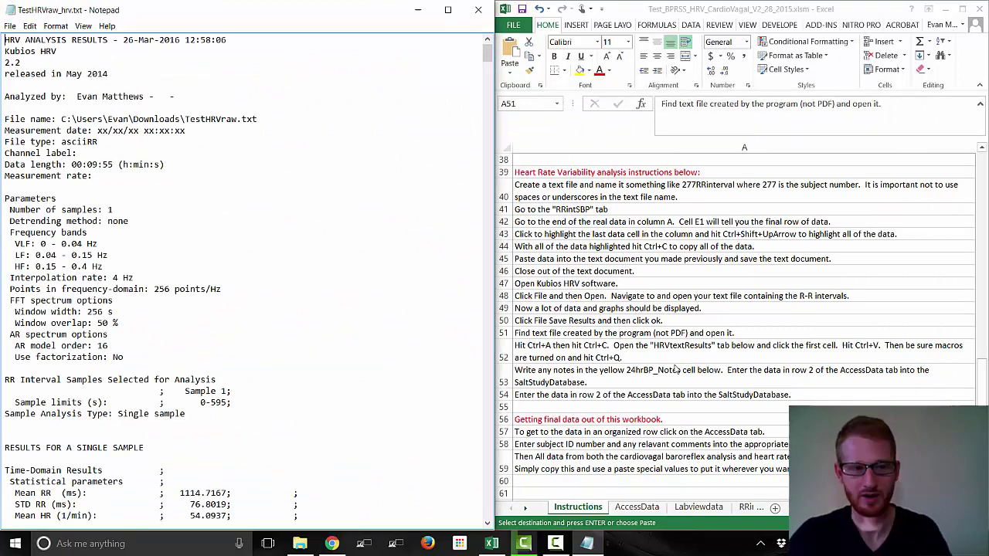
click(674, 363)
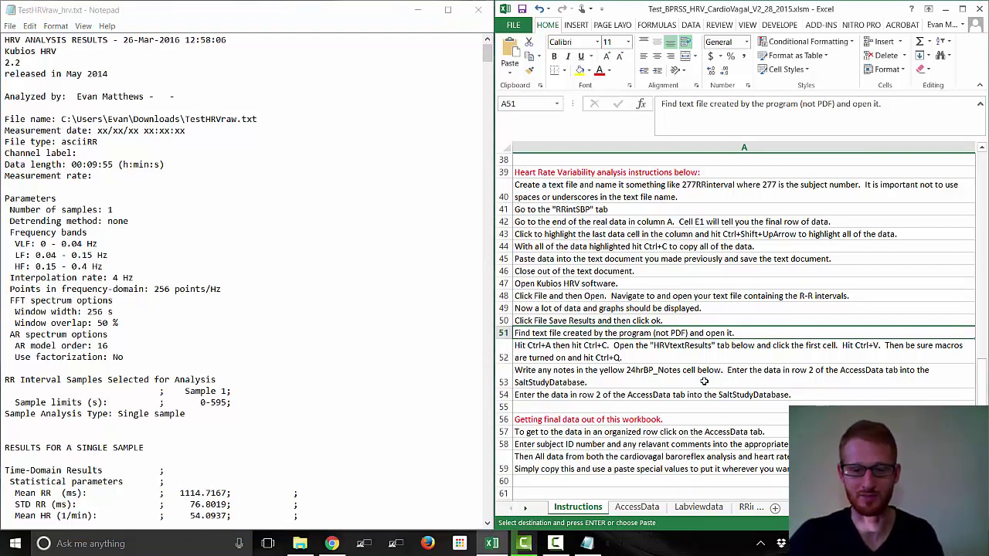
click(569, 356)
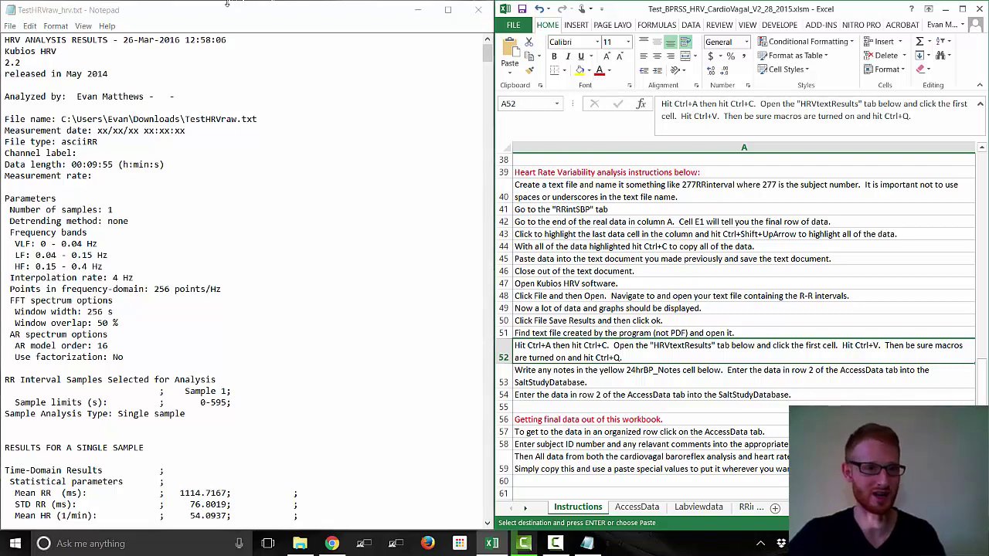
click(222, 31)
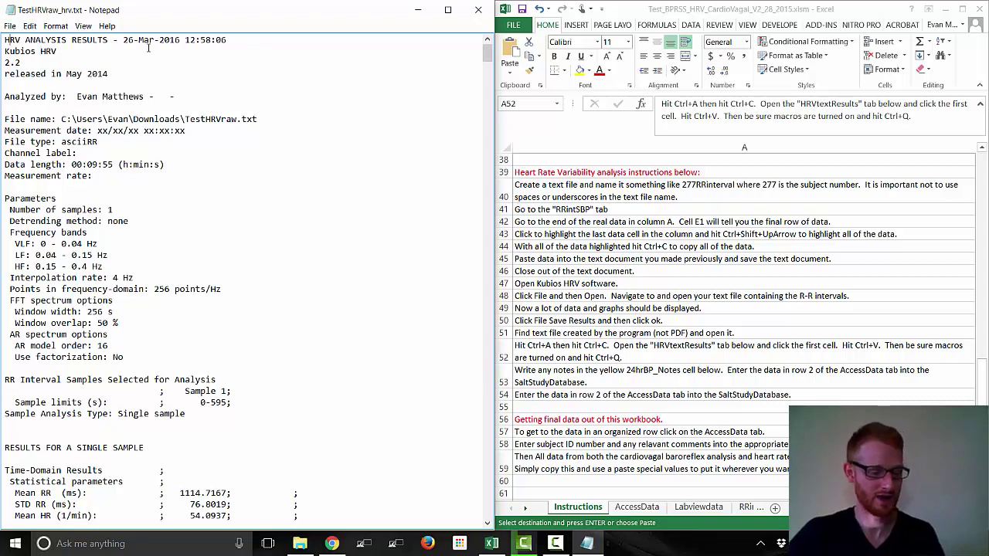
Copy all of the Kubios results text and bring up the empty HRVtextResults sheet
key(ctrl+a)
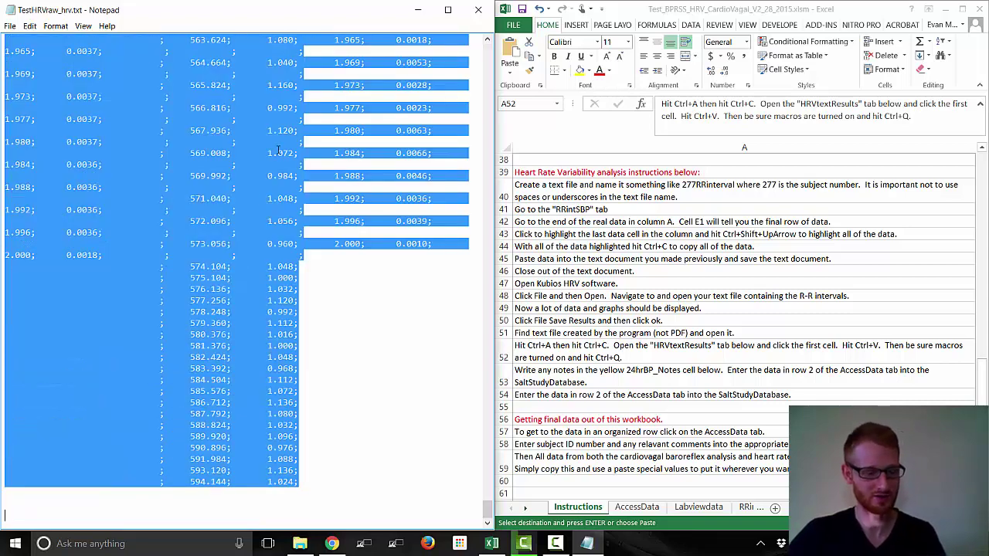
key(ctrl+c)
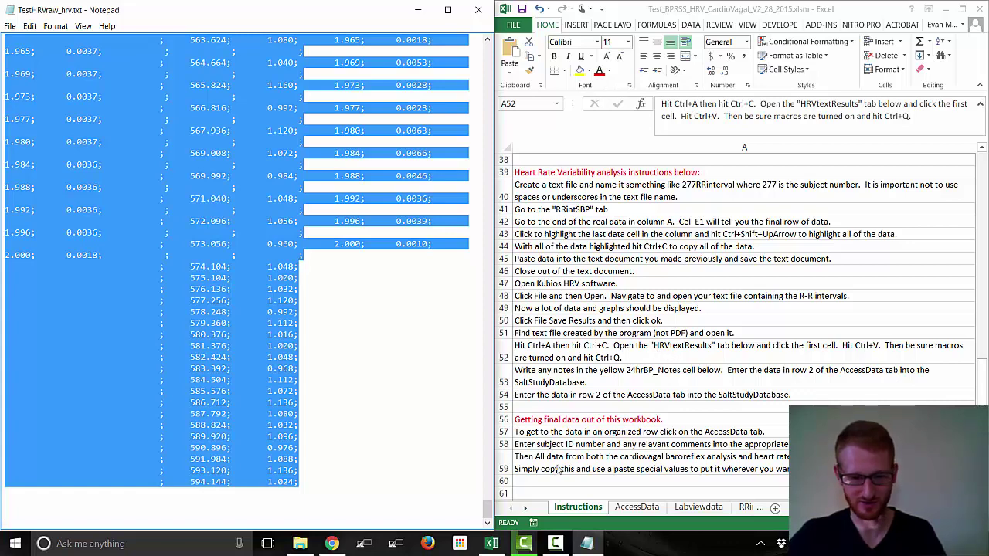
click(528, 511)
click(529, 511)
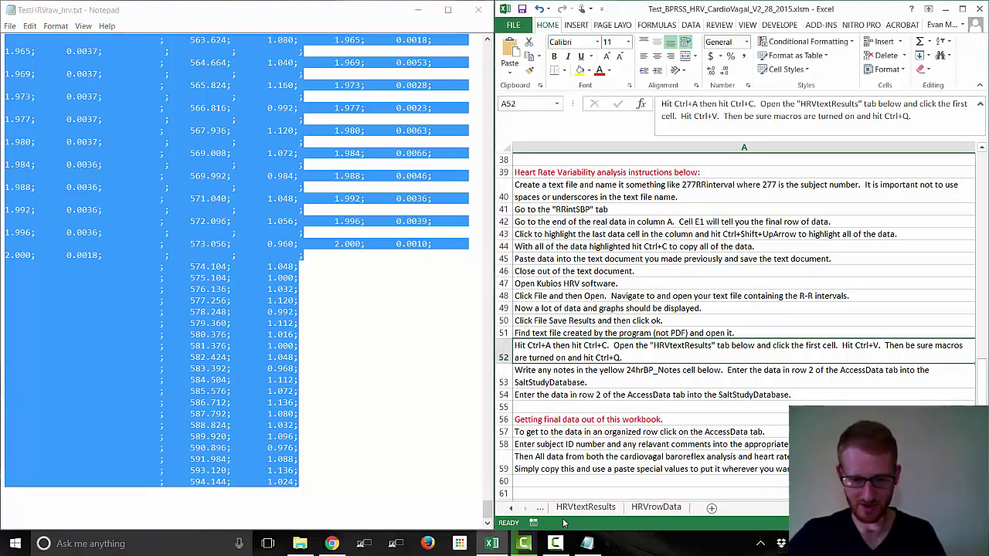
click(587, 509)
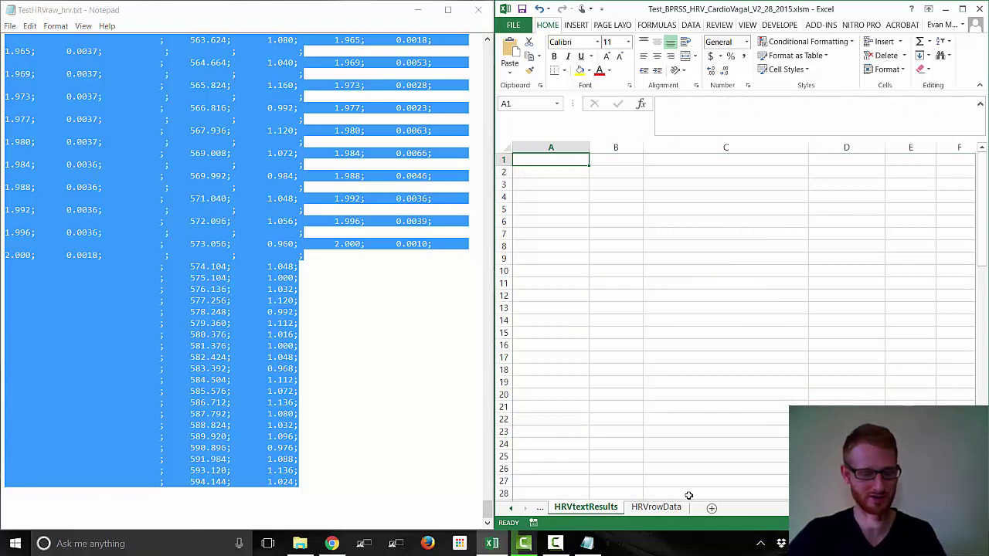
Paste the Kubios results text into HRVtextResults starting at cell A1
key(ctrl+v)
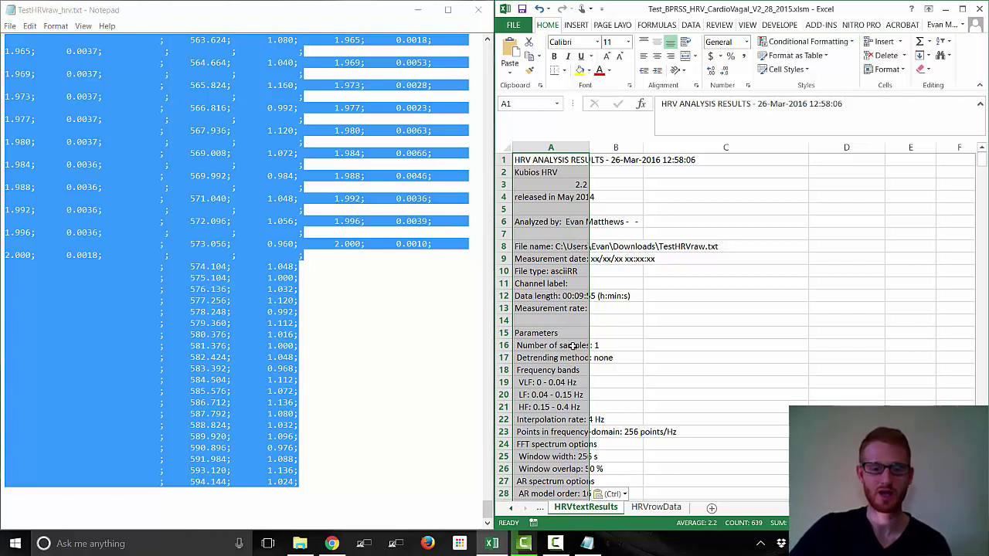
key(Escape)
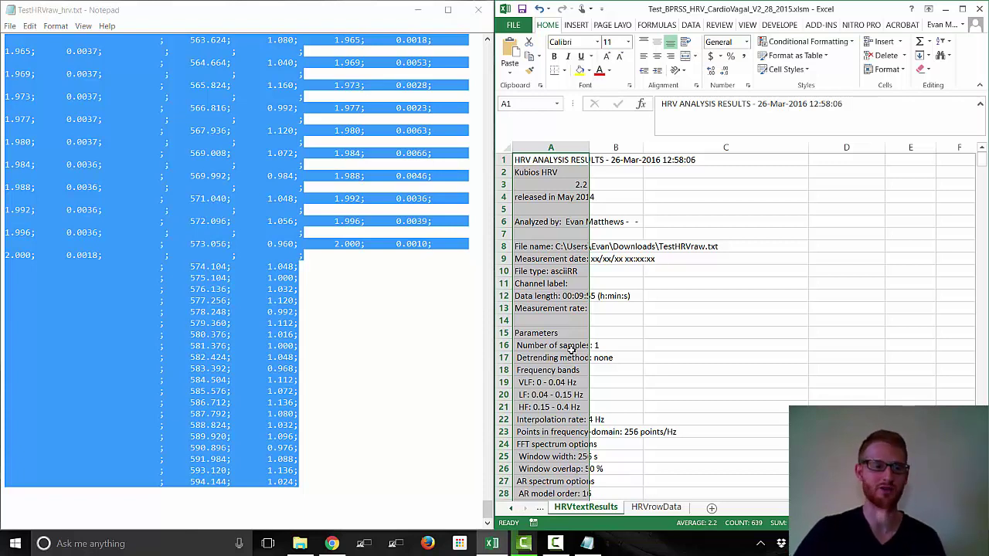
drag(493, 485, 488, 508)
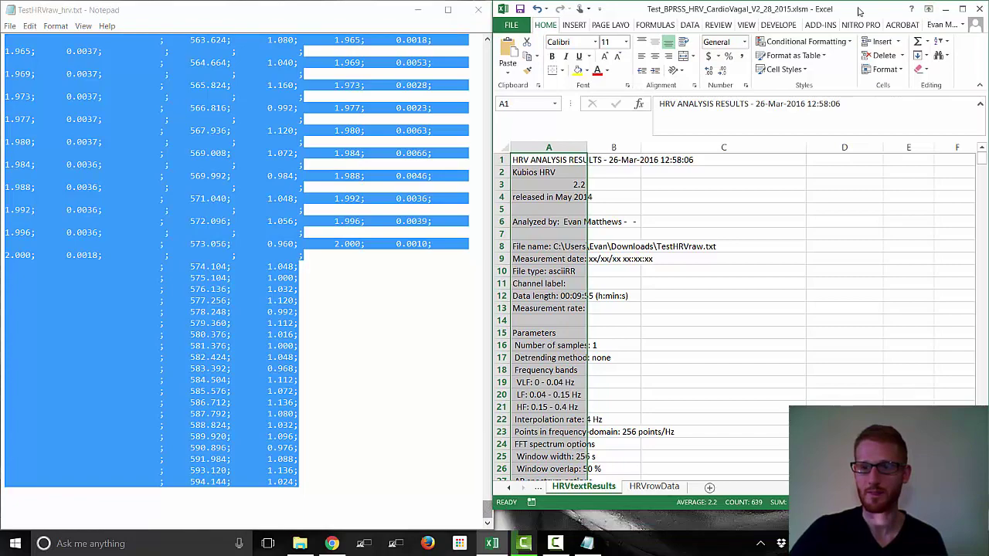
Re-dock Excel to the right half and switch back to the Instructions sheet
drag(889, 9, 988, 154)
drag(486, 508, 486, 48)
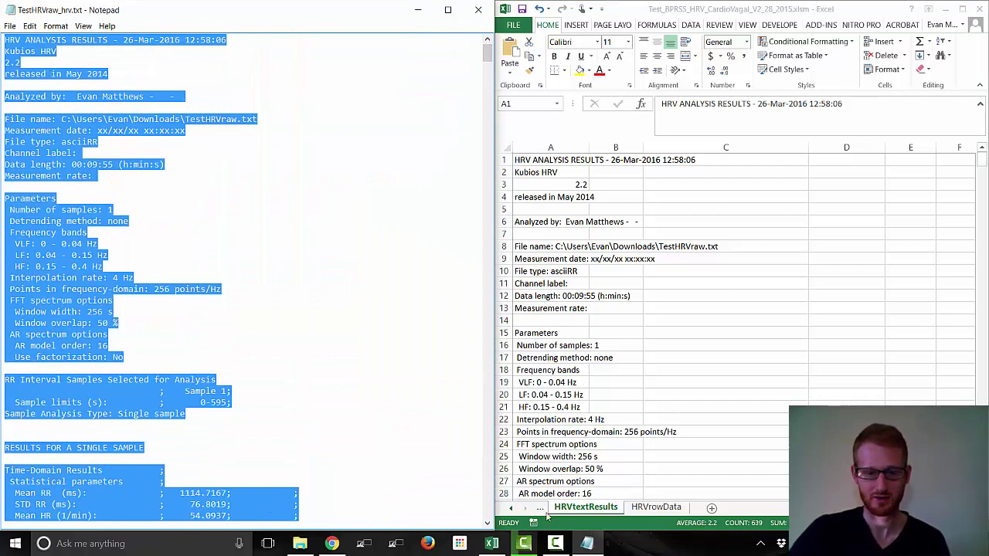
click(510, 514)
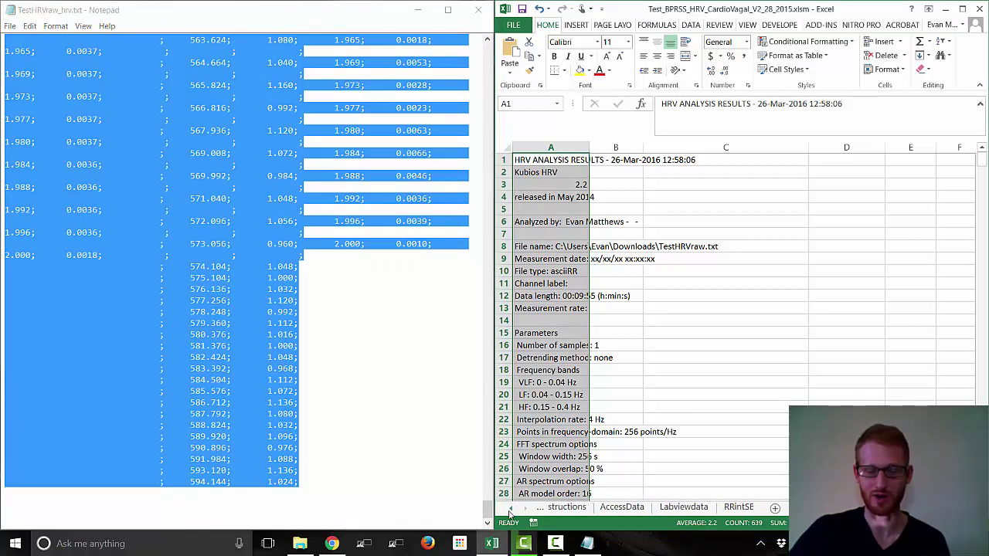
click(579, 508)
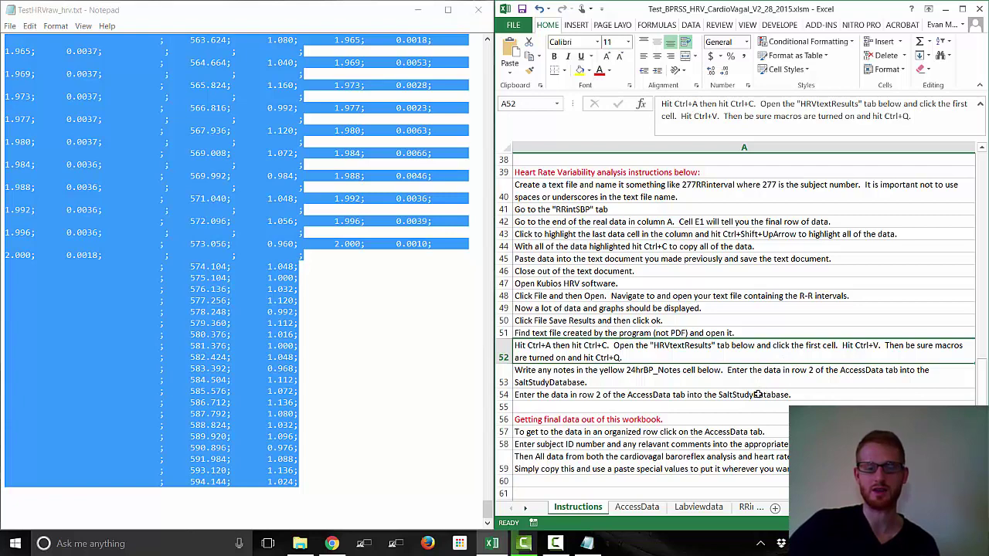
On HRVtextResults, select cell A1 and split the pasted results with the Ctrl+Q macro
click(528, 510)
click(528, 510)
click(528, 510)
click(528, 510)
click(528, 510)
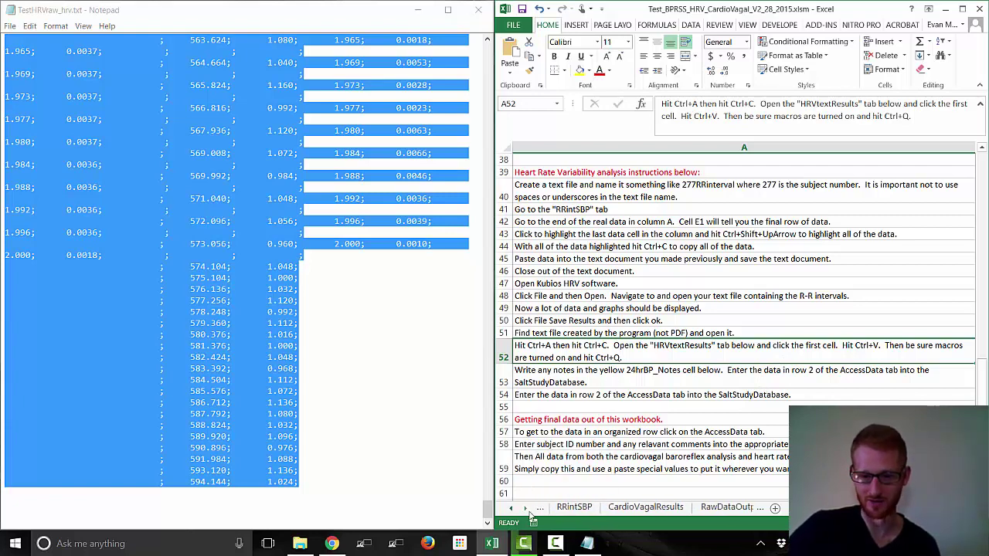
click(528, 510)
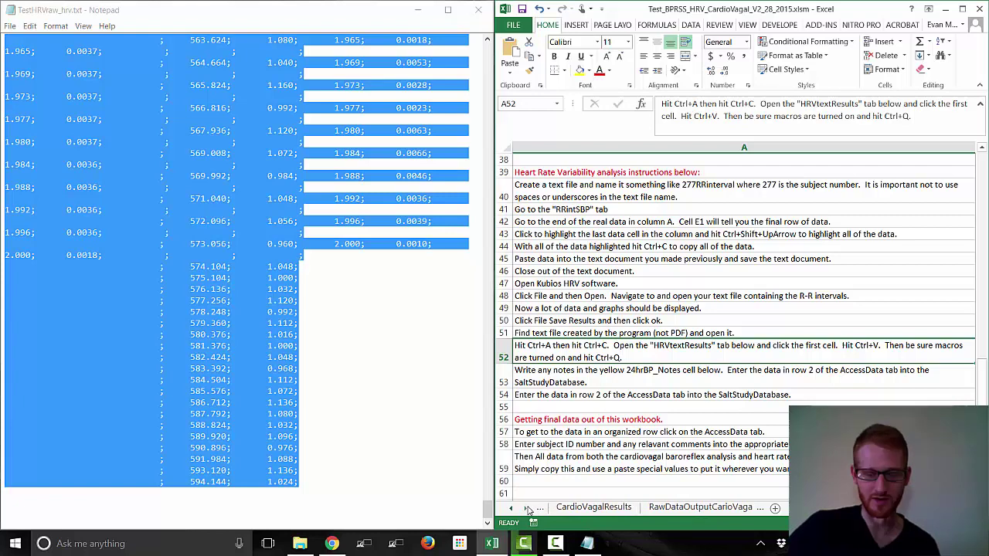
click(527, 510)
click(527, 510)
click(578, 507)
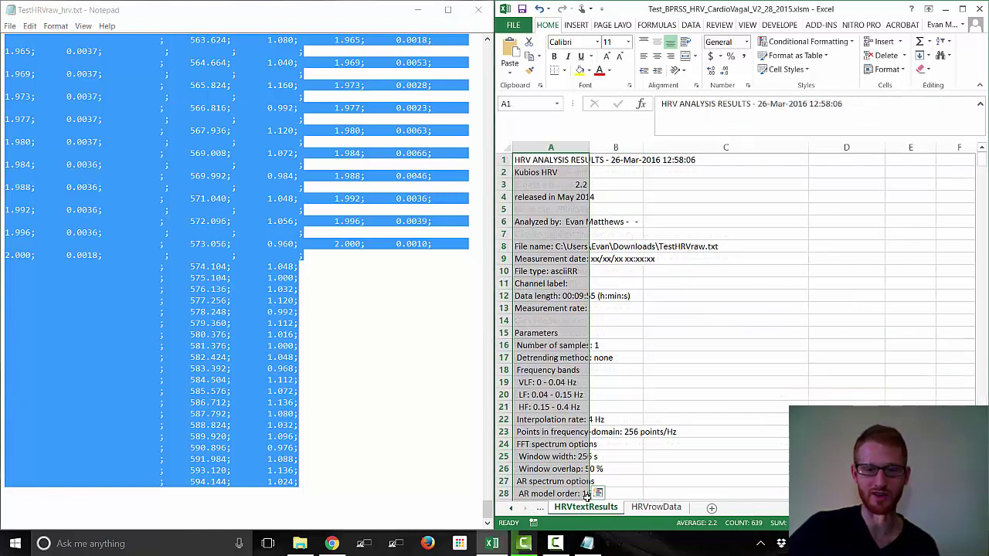
click(563, 160)
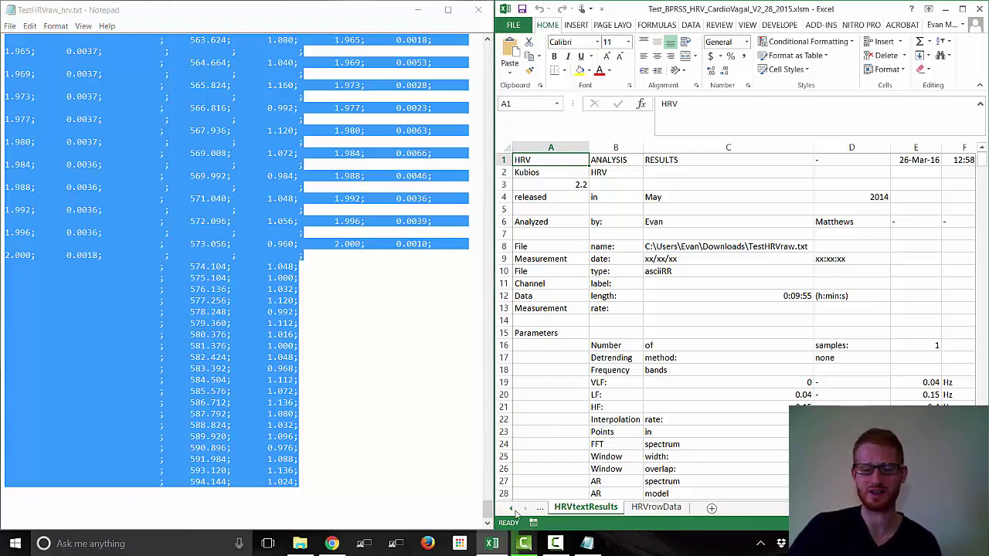
Return to the Instructions sheet
click(512, 510)
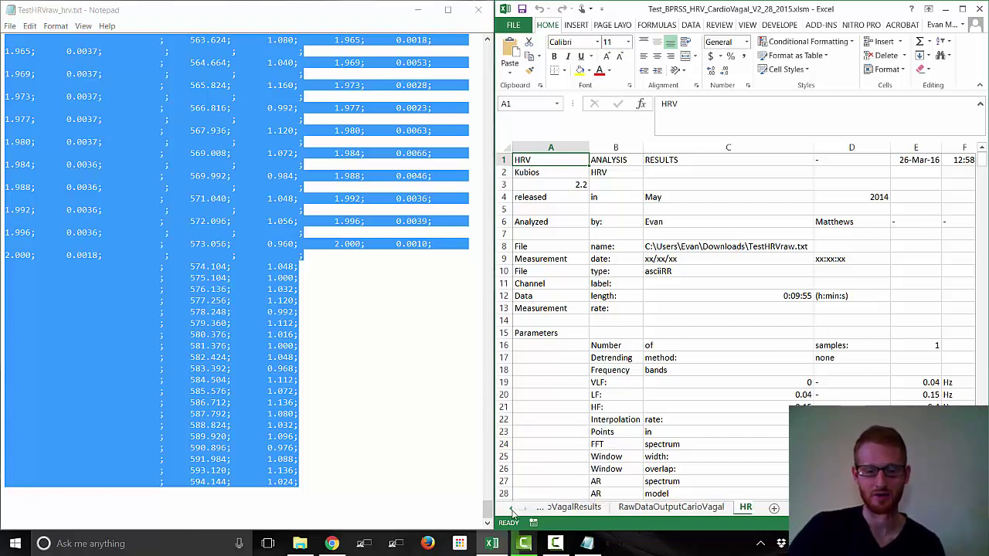
click(511, 510)
click(512, 510)
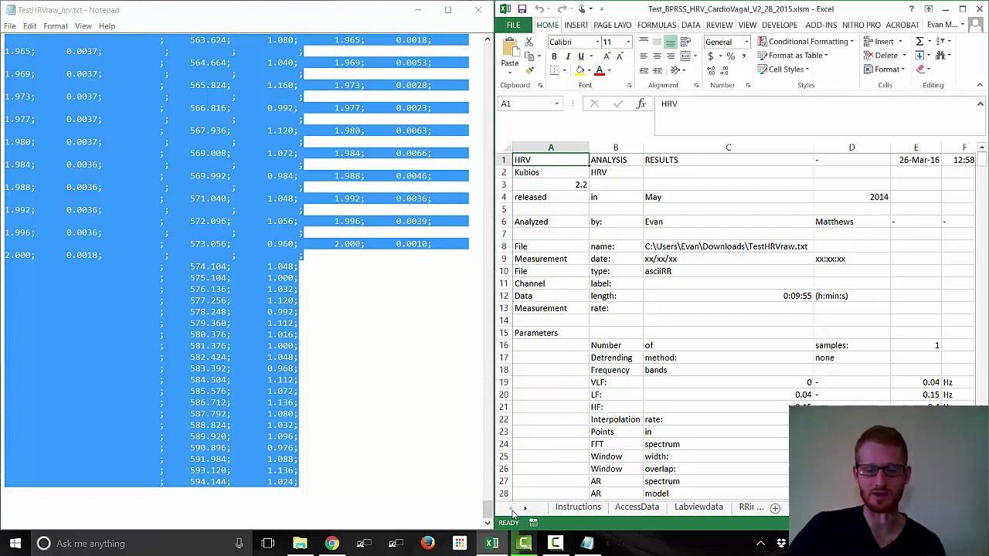
click(580, 510)
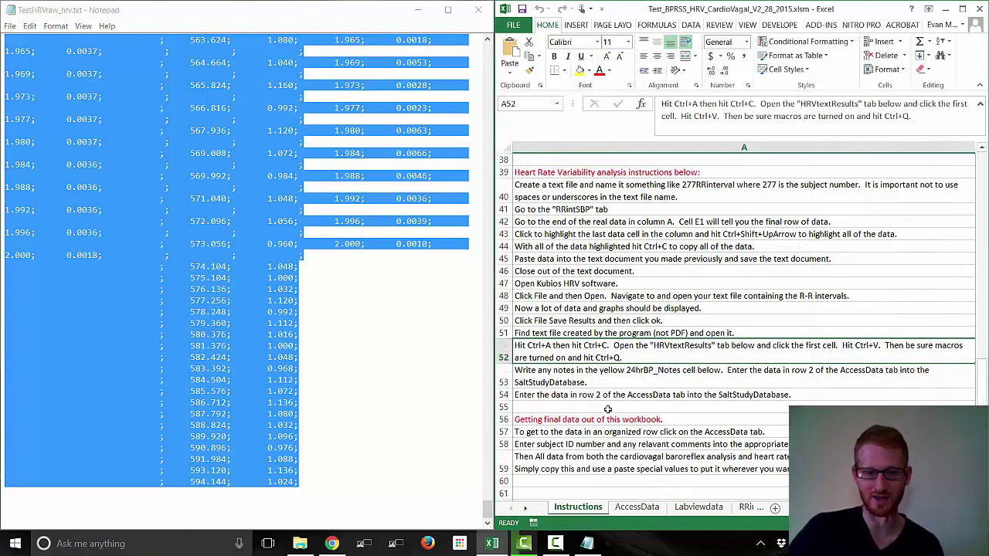
Highlight Instructions rows 53–54 on writing notes and entering AccessData row 2 into SaltStudyDatabase
click(577, 377)
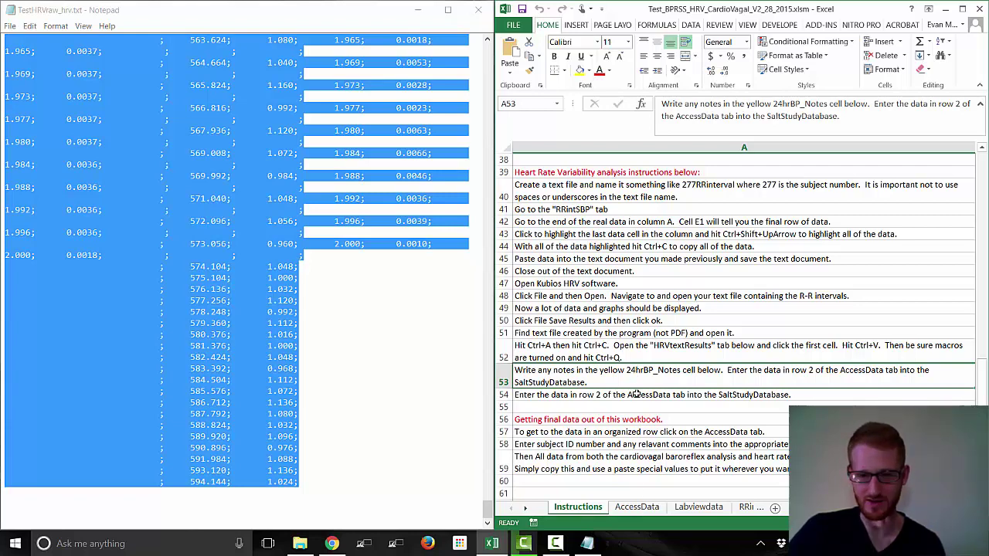
drag(632, 376, 637, 393)
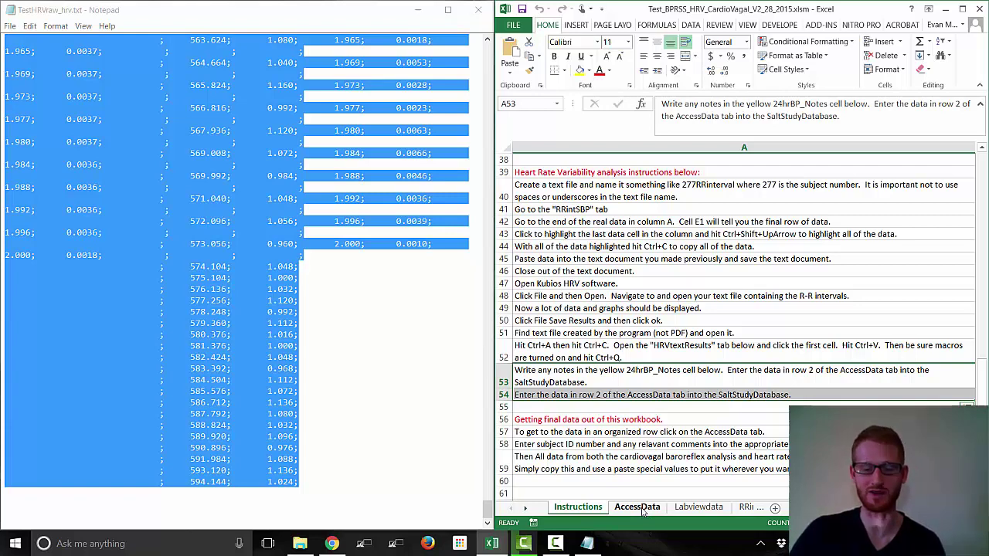
Open the AccessData sheet, close the Notepad results file, and maximize Excel
click(637, 507)
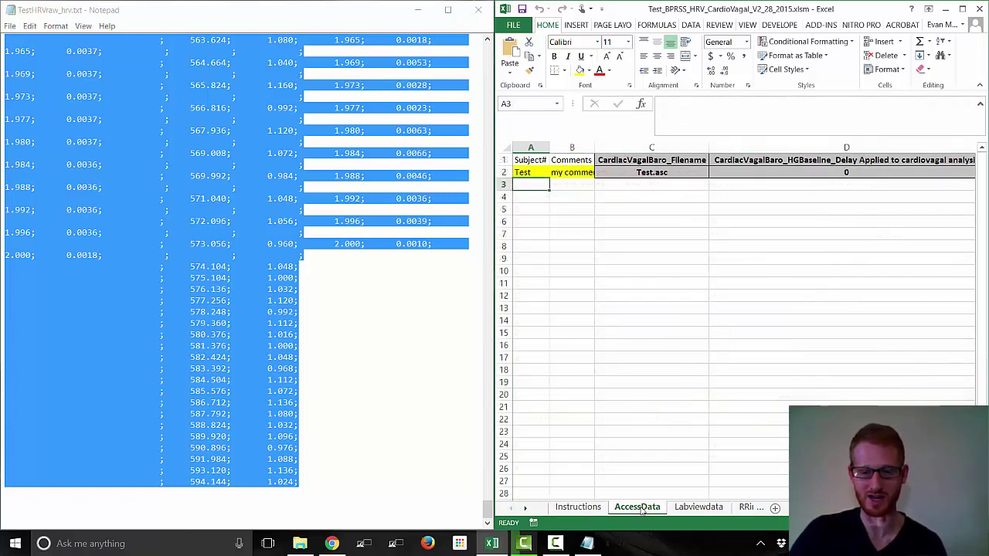
click(368, 23)
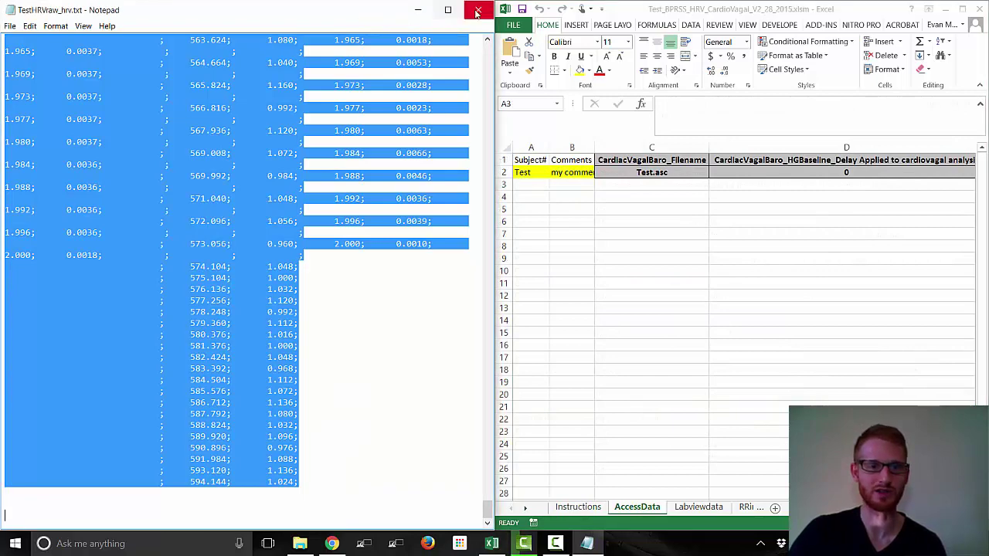
click(477, 11)
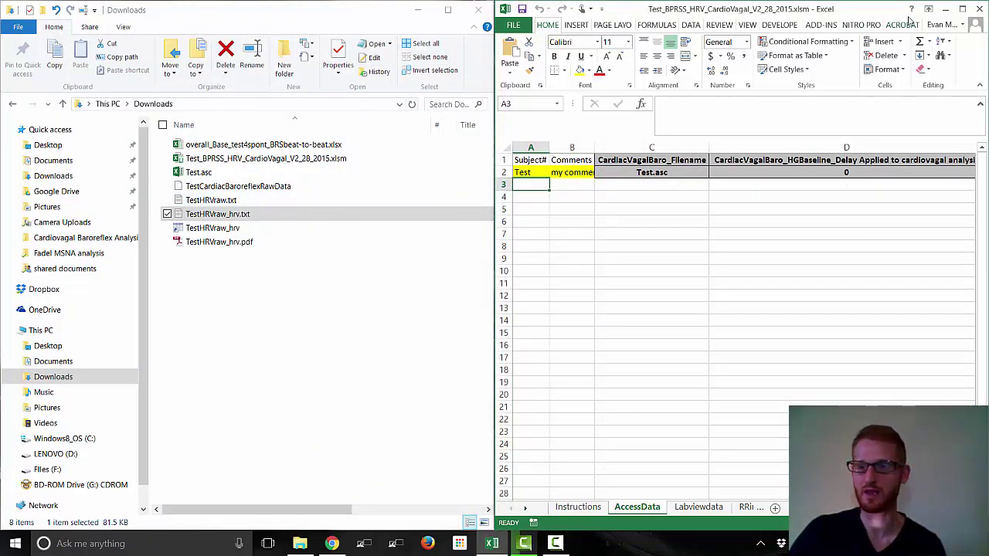
click(963, 8)
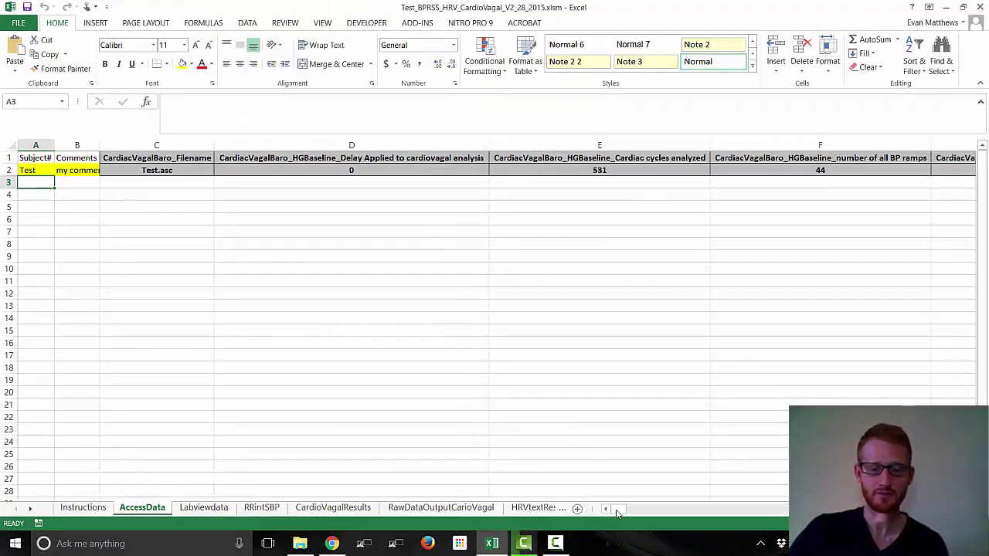
Check A2 'Test', B2 'my comment', and C1:D2 linked to =CardioVagalResults!A2
click(34, 170)
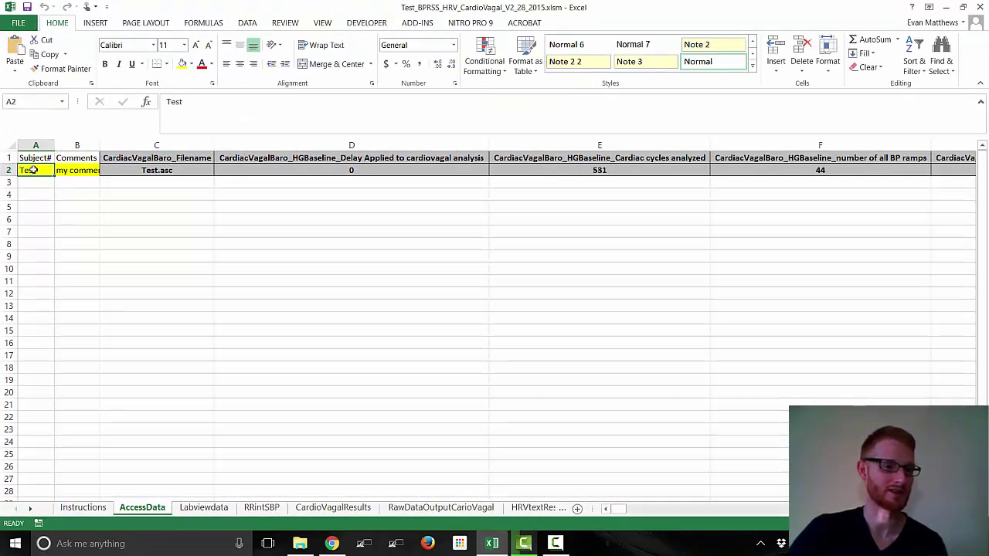
click(74, 171)
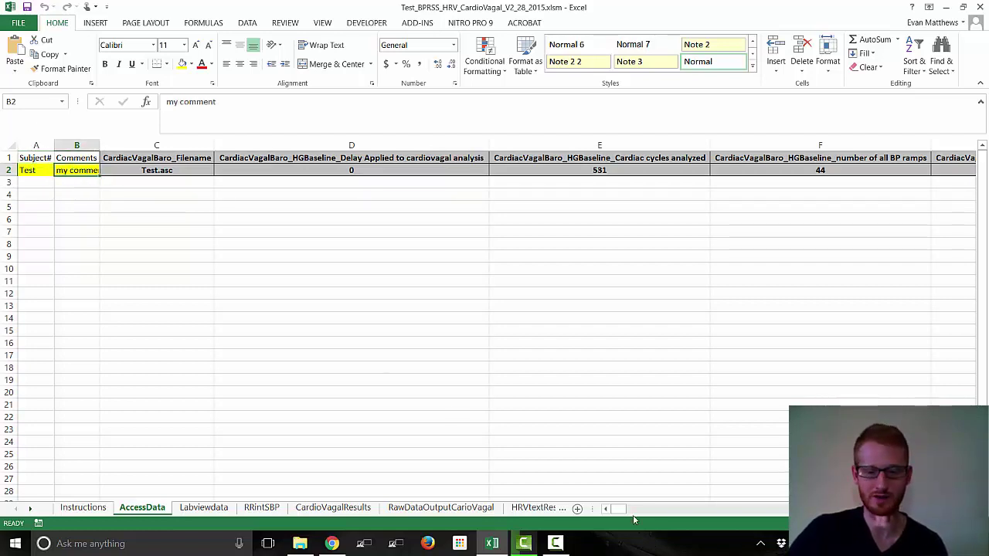
drag(157, 170, 343, 160)
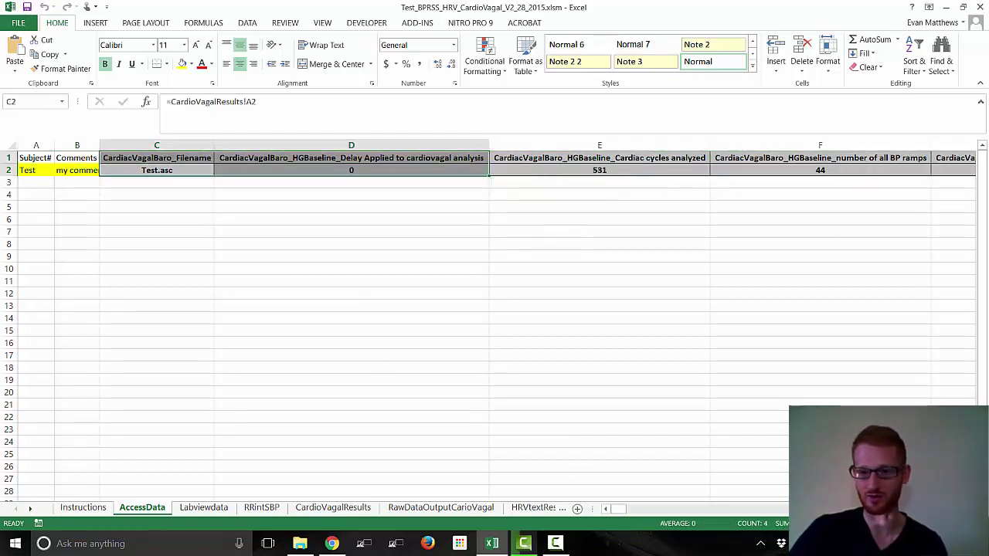
scroll(495, 325, right, 10)
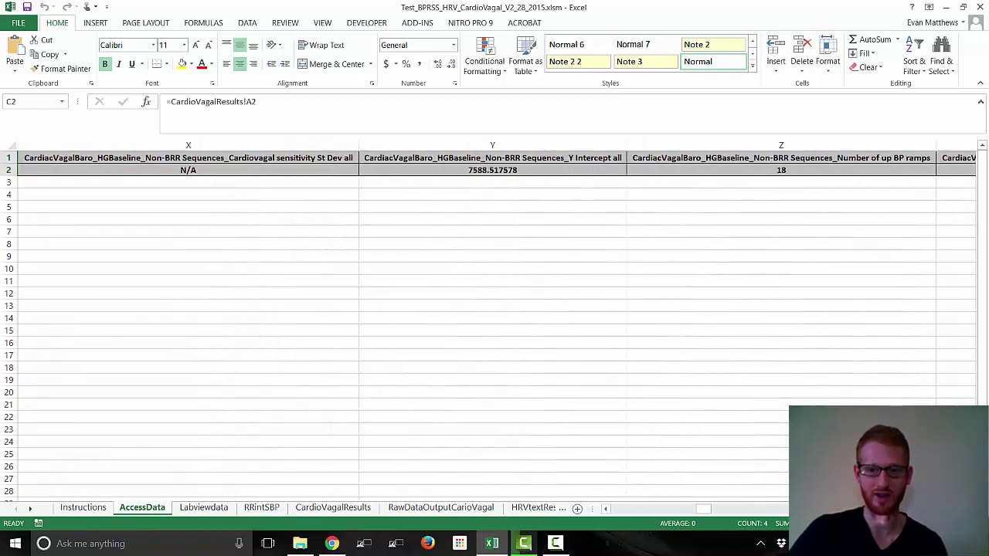
scroll(495, 325, right, 10)
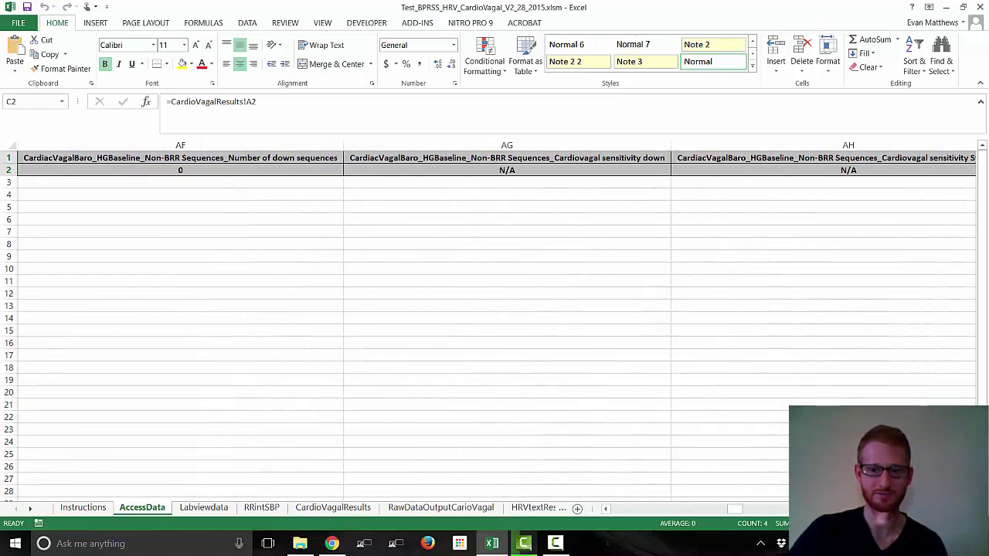
click(607, 508)
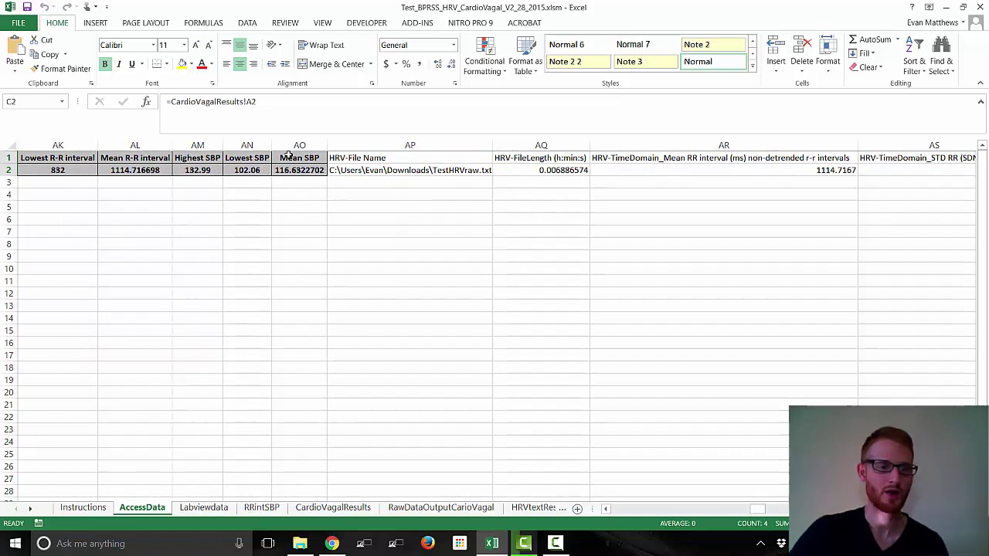
click(441, 160)
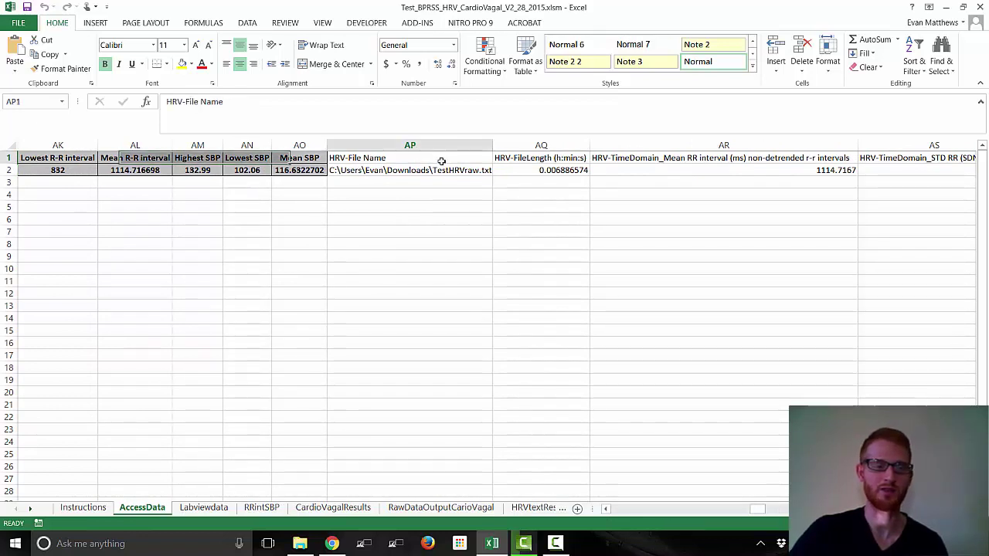
click(445, 144)
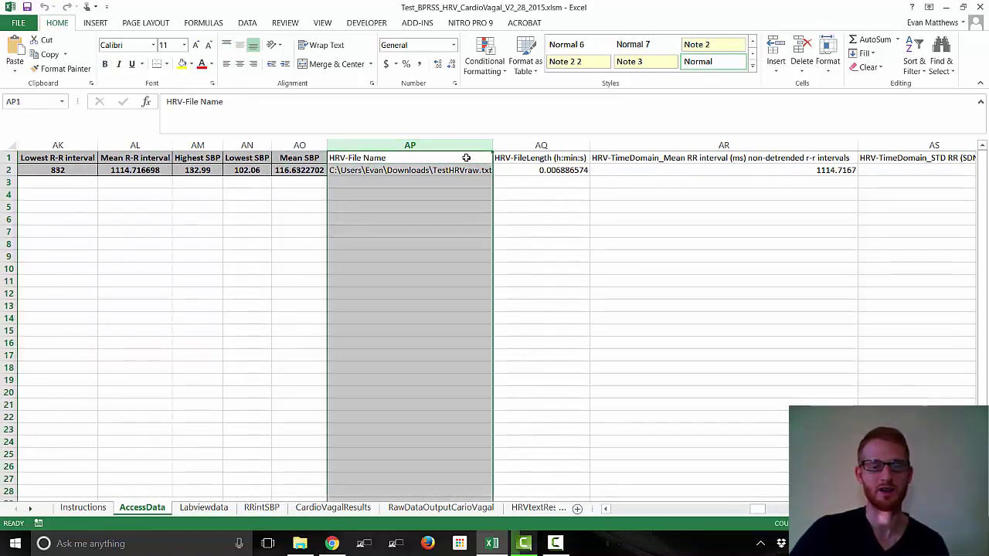
drag(763, 509, 811, 510)
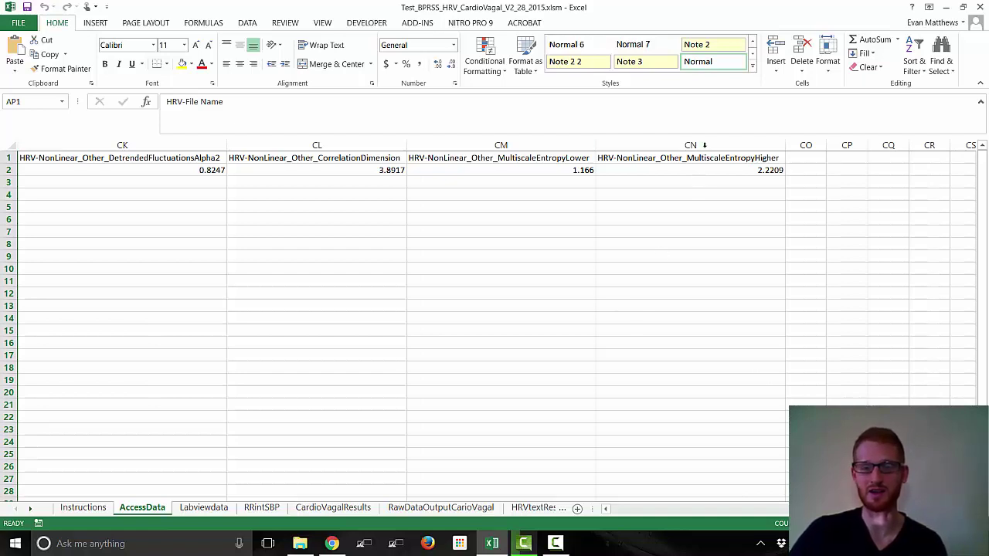
click(704, 146)
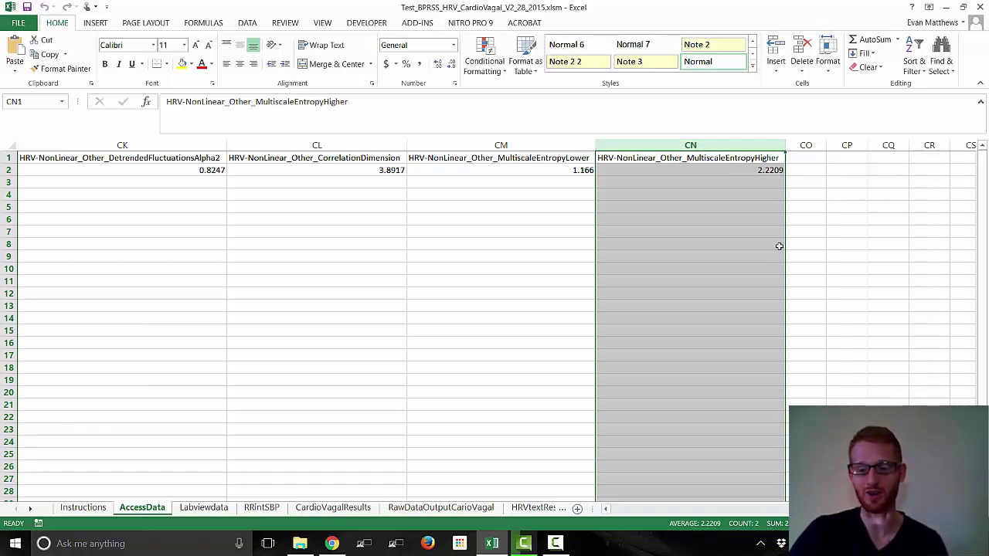
scroll(489, 441, left, 15)
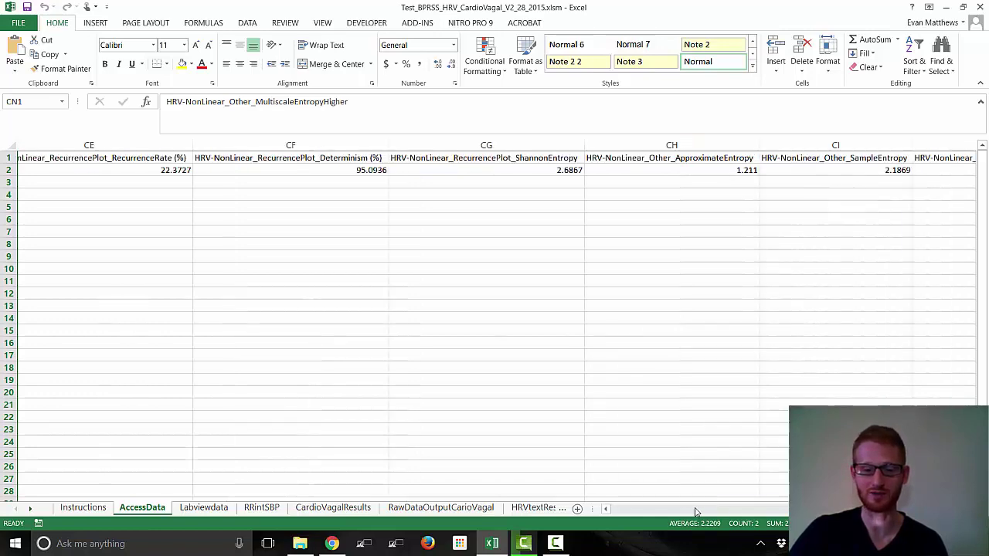
Select all of AccessData row 2, from Subject# 'Test' through column CN
click(9, 170)
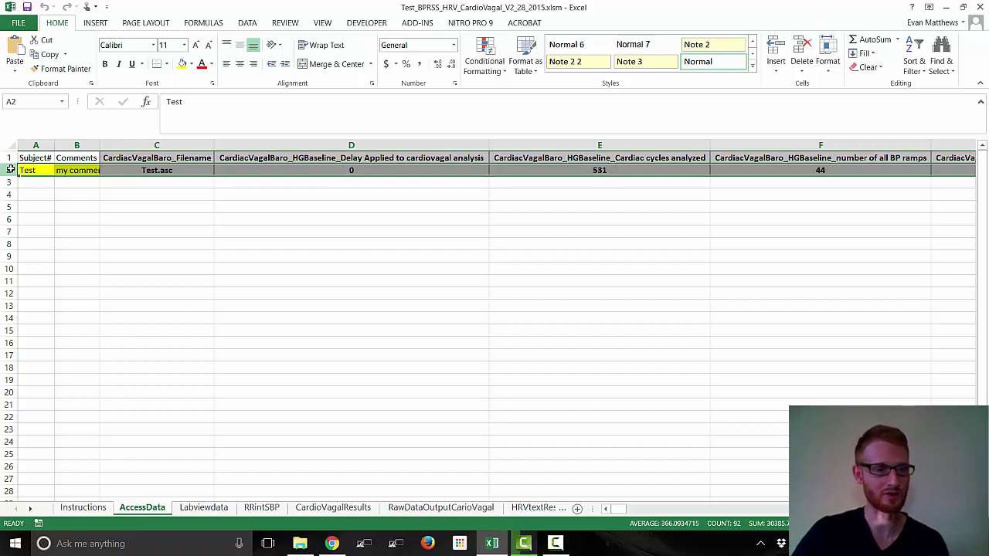